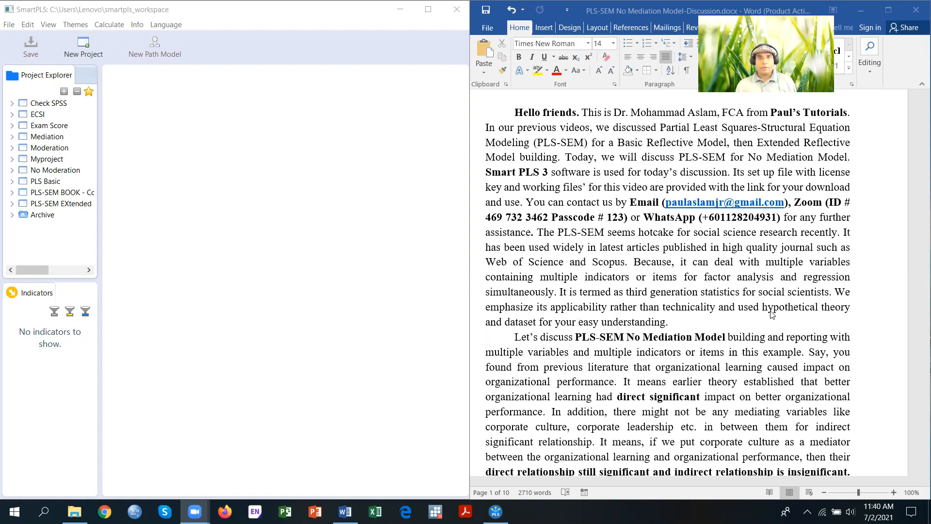
- Read the discussion document from its introduction through the construct definitions, project creation instructions and dataset indicator notes
click(678, 320)
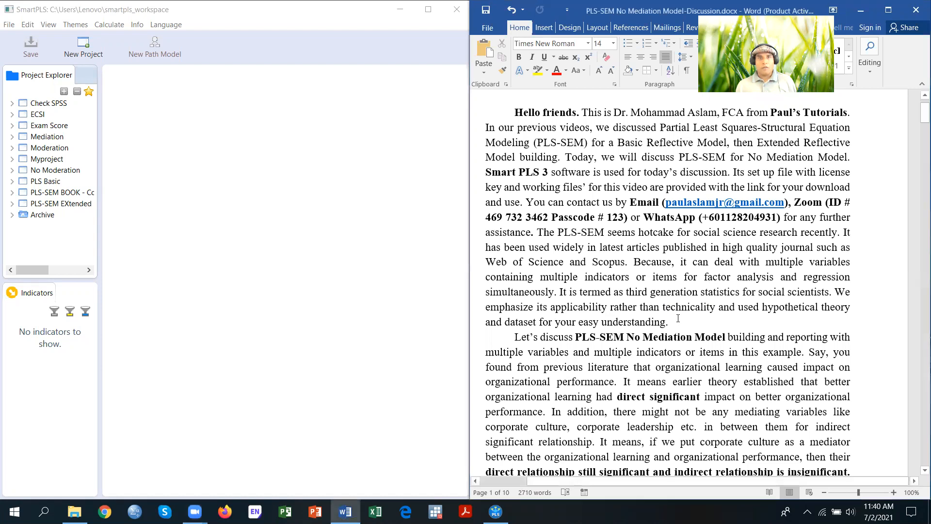
scroll(677, 318, down, 5)
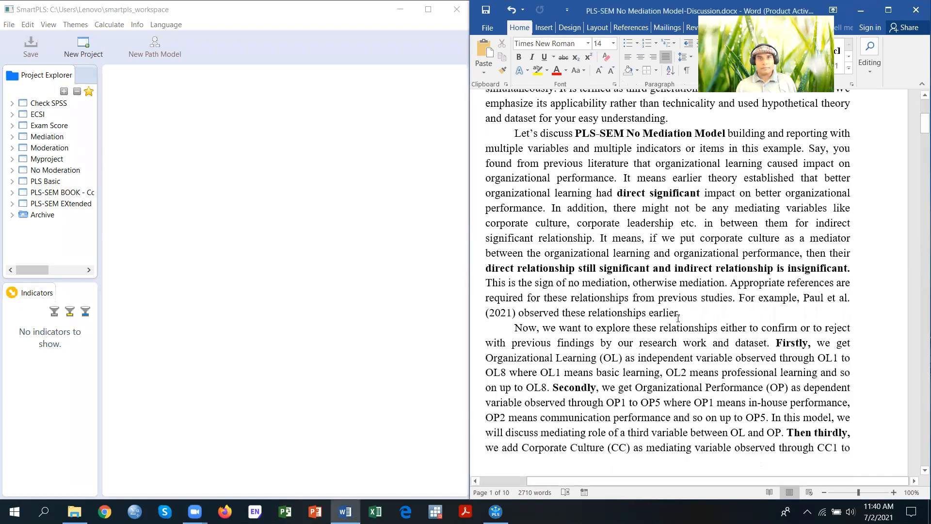
scroll(678, 318, down, 1)
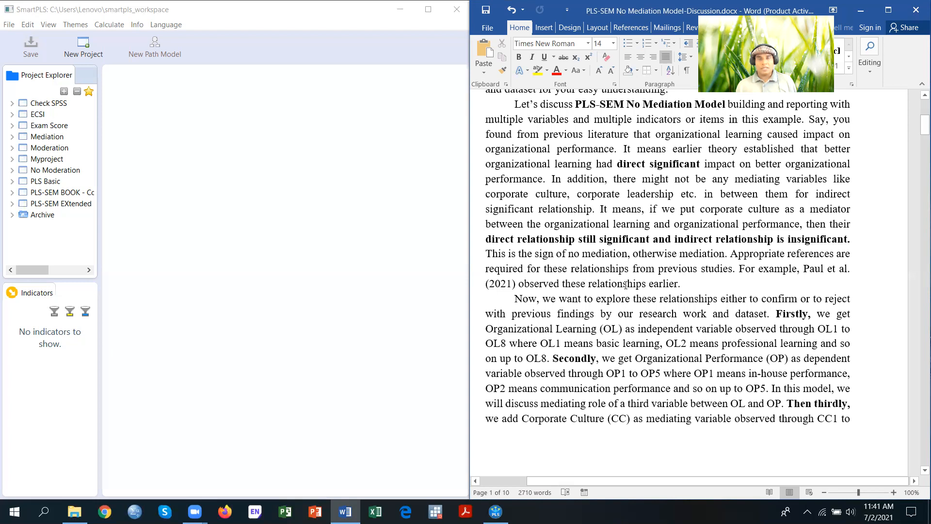
scroll(626, 284, down, 4)
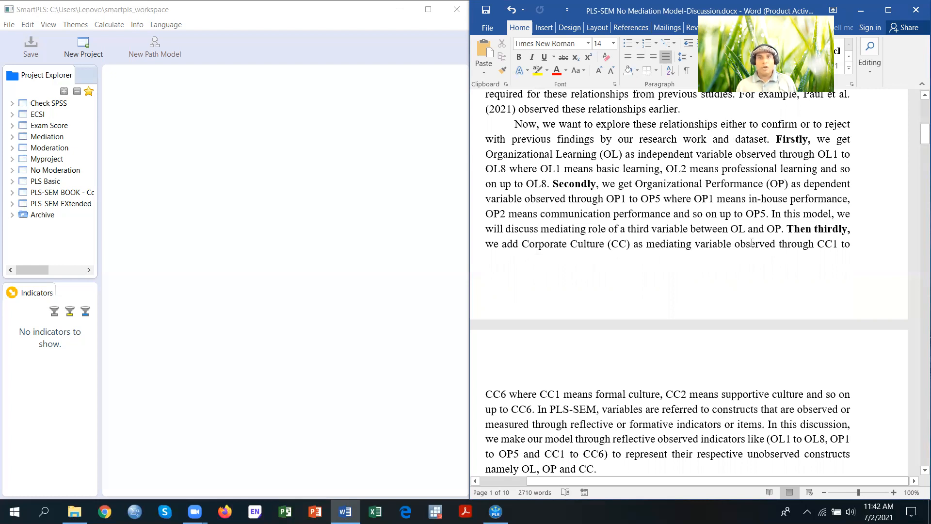
scroll(752, 243, down, 1)
scroll(752, 242, down, 3)
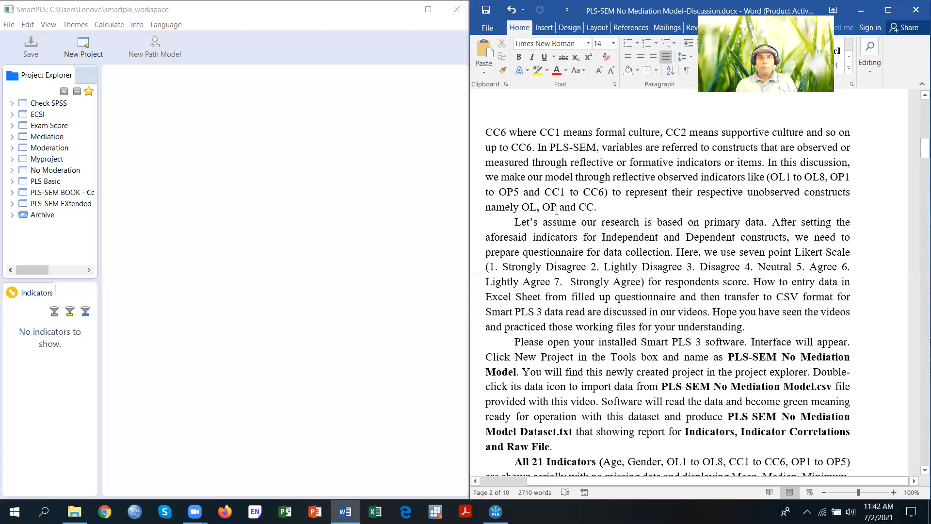
scroll(604, 207, down, 2)
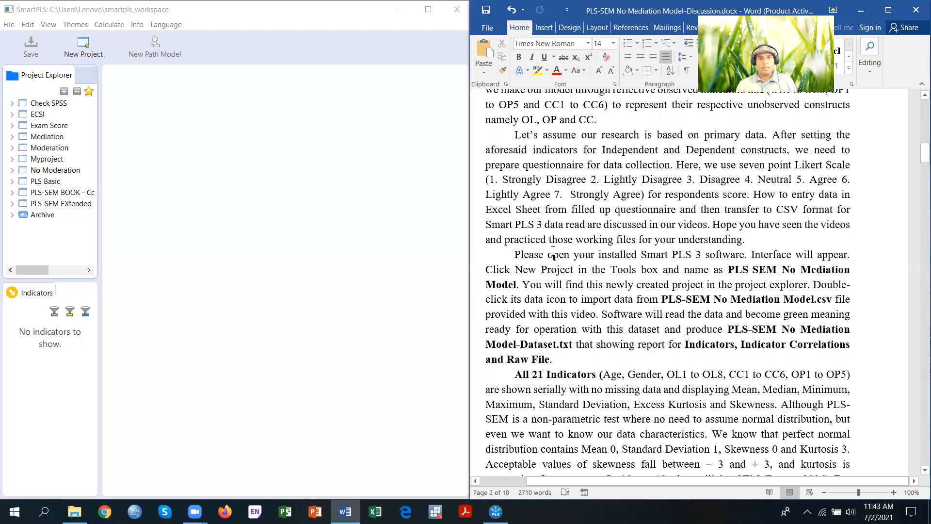
scroll(552, 251, down, 5)
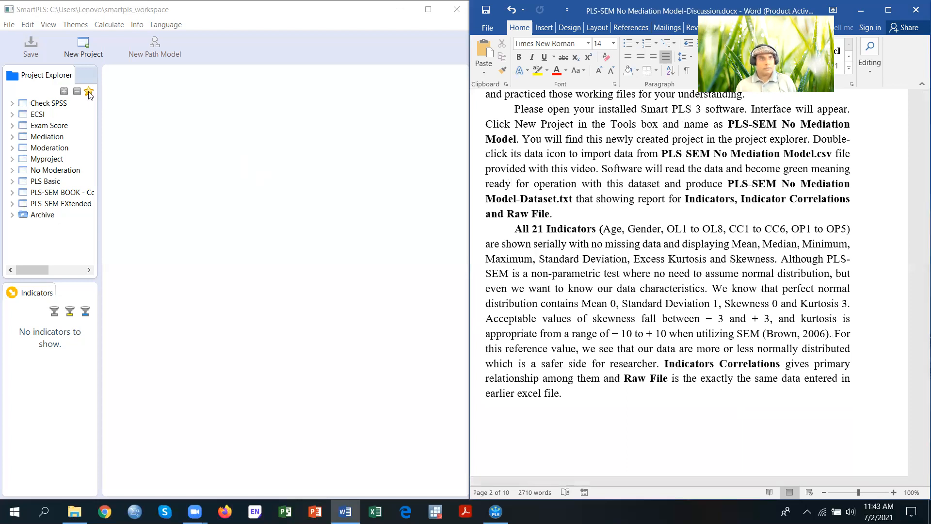
- Create a new SmartPLS project named "PLS -SEM No Mediation Model"
click(84, 49)
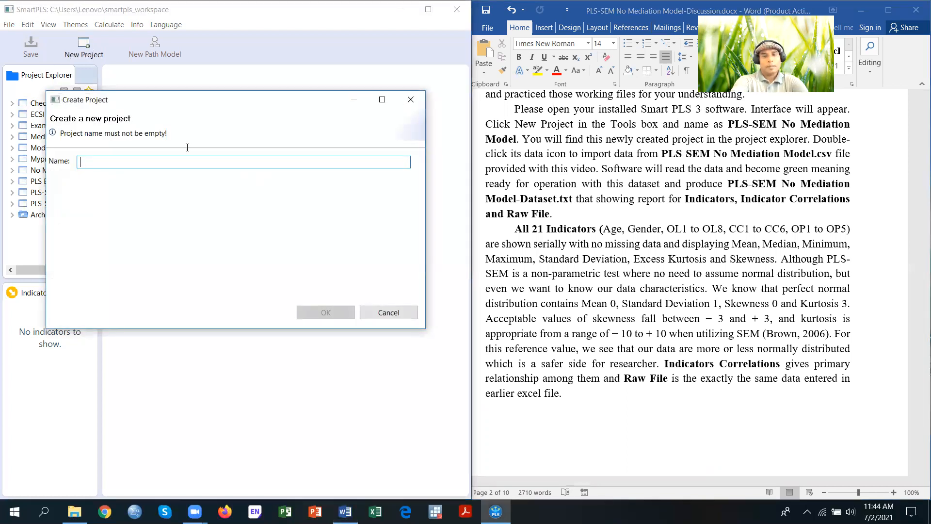
text(PLS -SE)
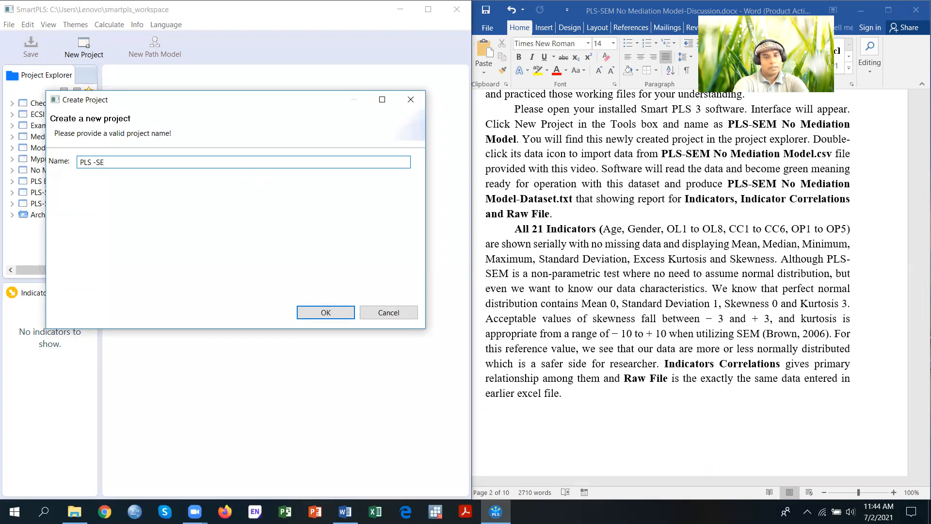
text(M NO)
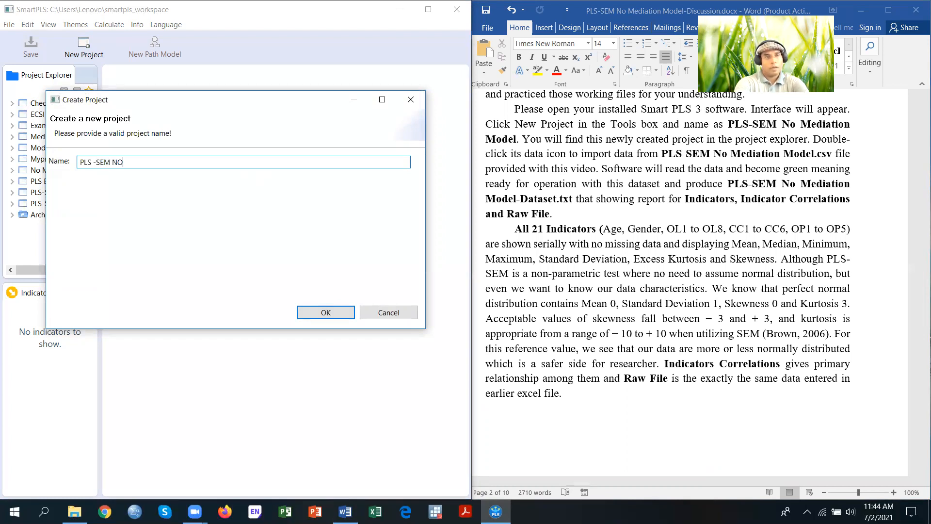
key(BackSpace)
key(BackSpace)
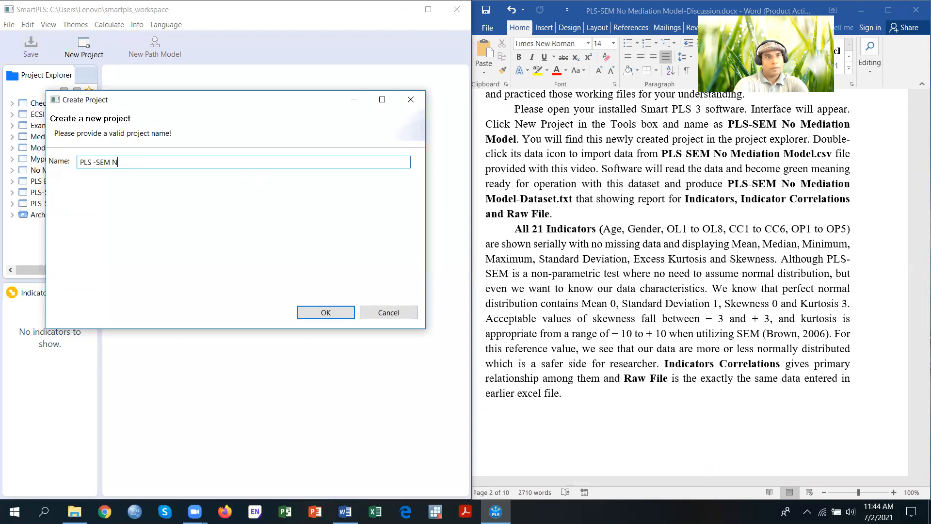
text(o Mediat)
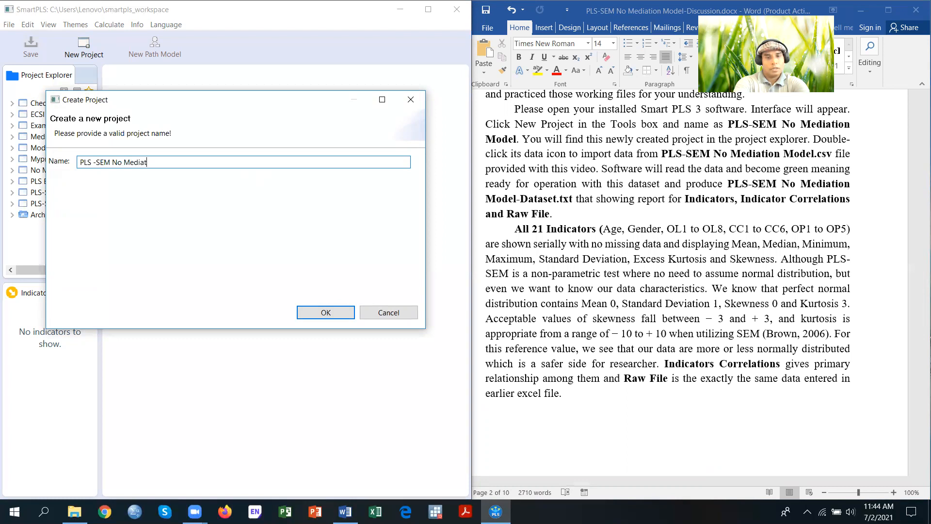
text(ion Model)
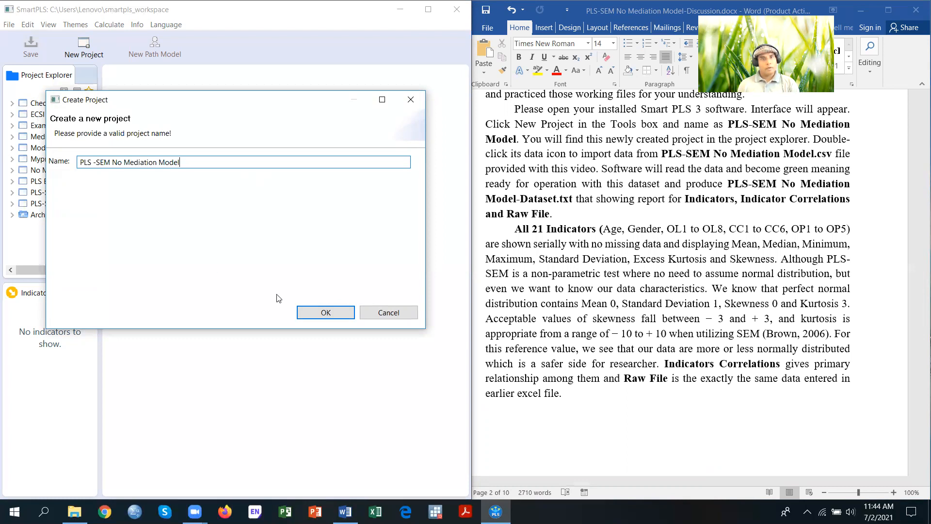
click(326, 313)
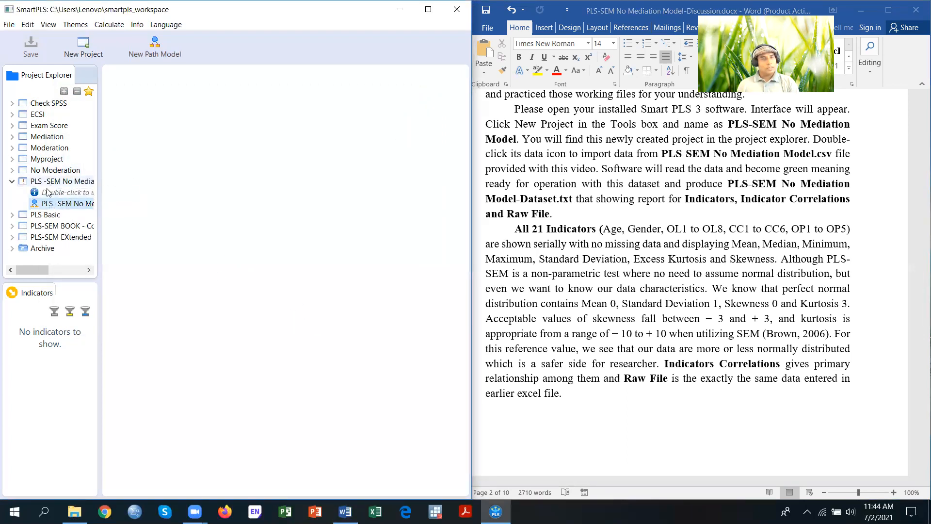
- Import PLS-SEM No Mediation Model-Dataset.csv into the new project under the name "PLS-SEM No Mediation Model-Dataset"
double_click(69, 193)
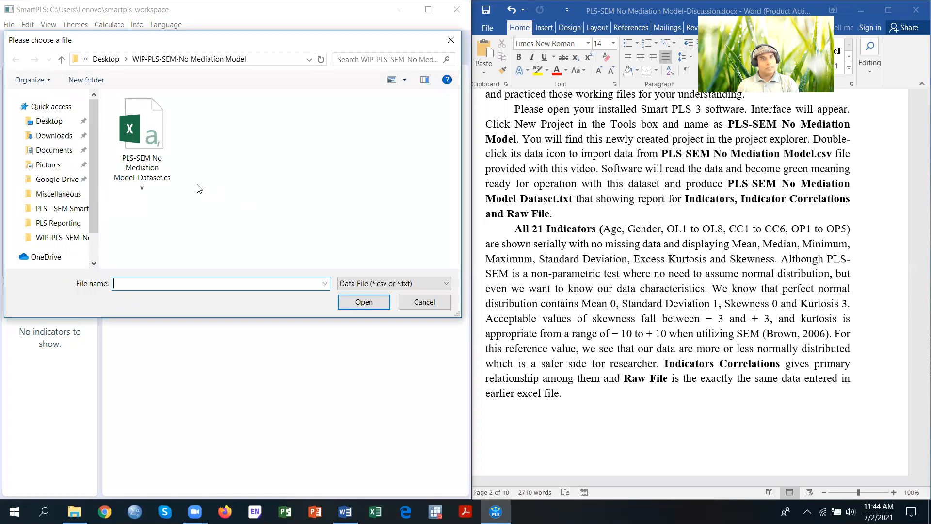
click(148, 140)
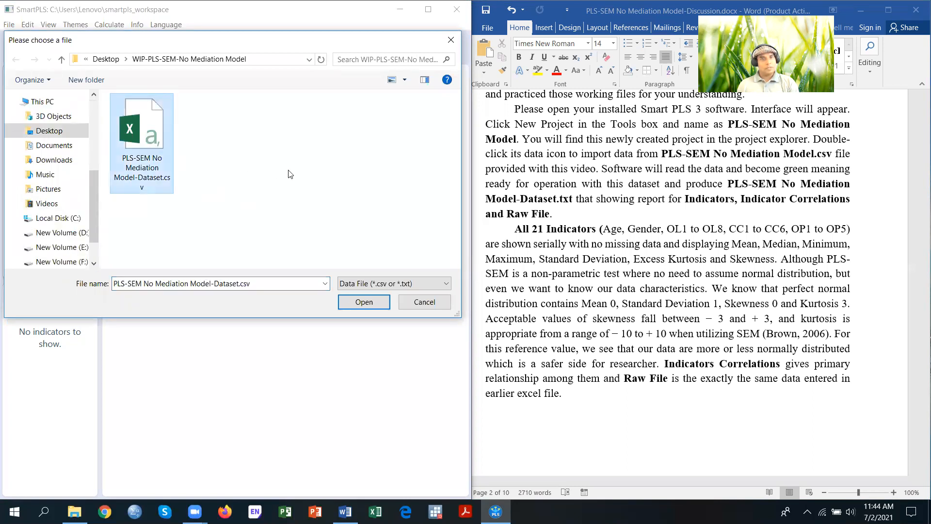
click(349, 302)
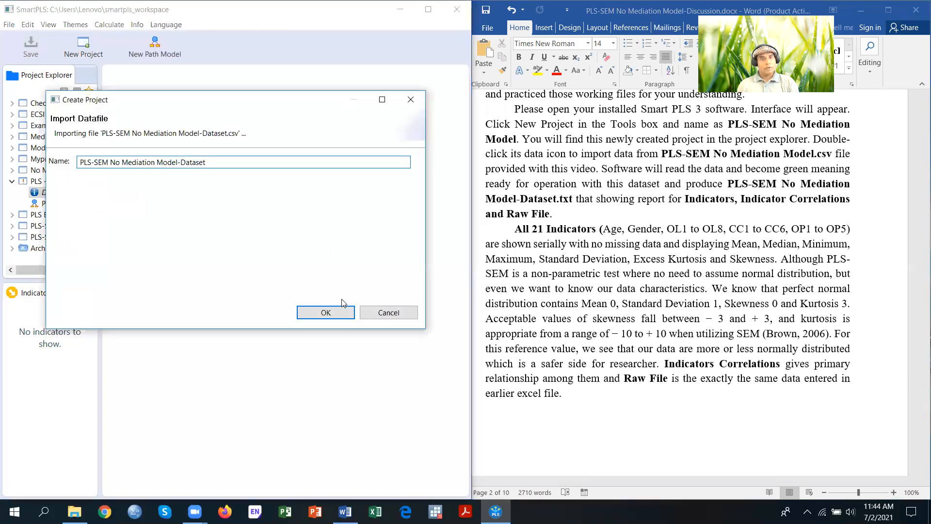
click(336, 318)
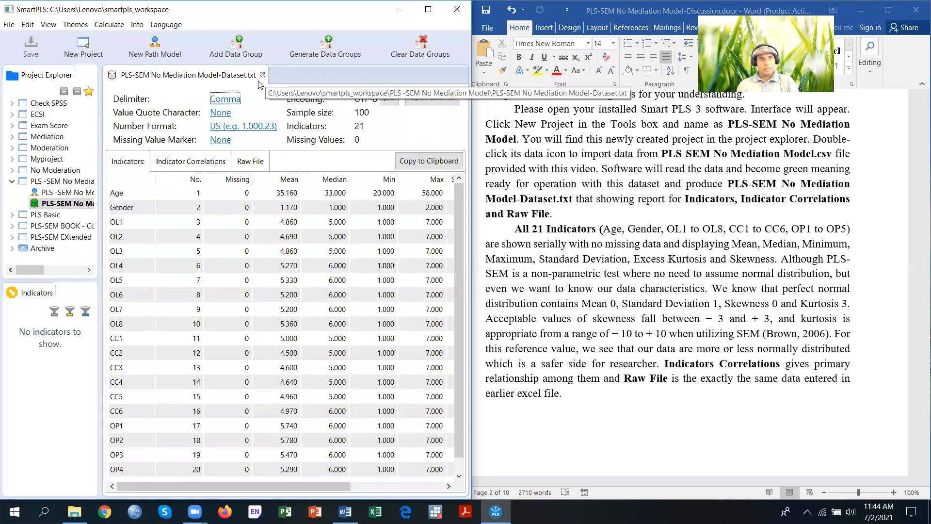
- Look over the dataset's indicator correlations, raw file and indicator statistics alongside the document's paragraph on the indicators
click(173, 163)
click(251, 161)
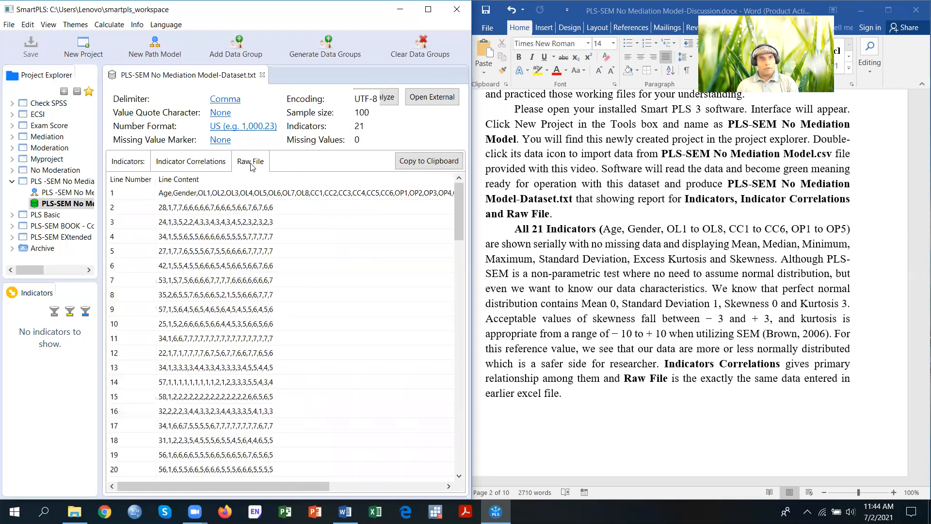
click(127, 164)
click(641, 273)
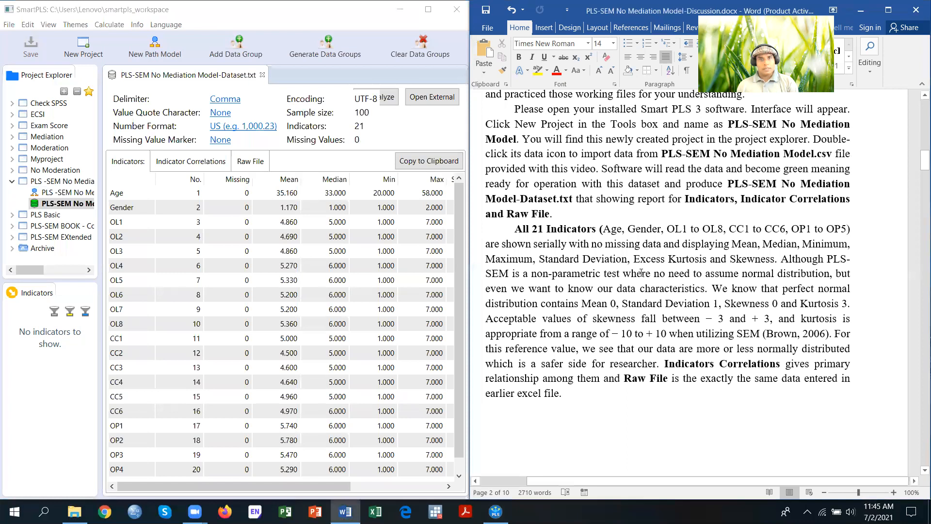
scroll(641, 273, down, 3)
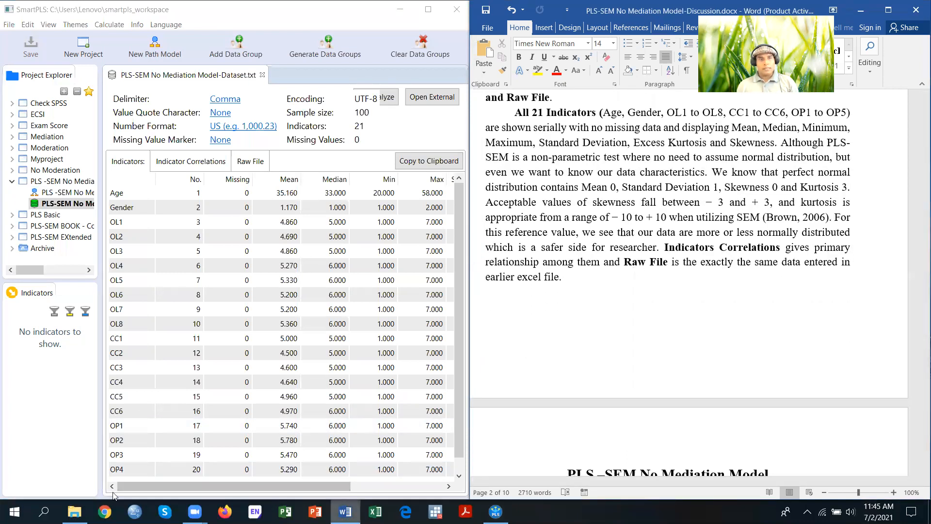
click(232, 468)
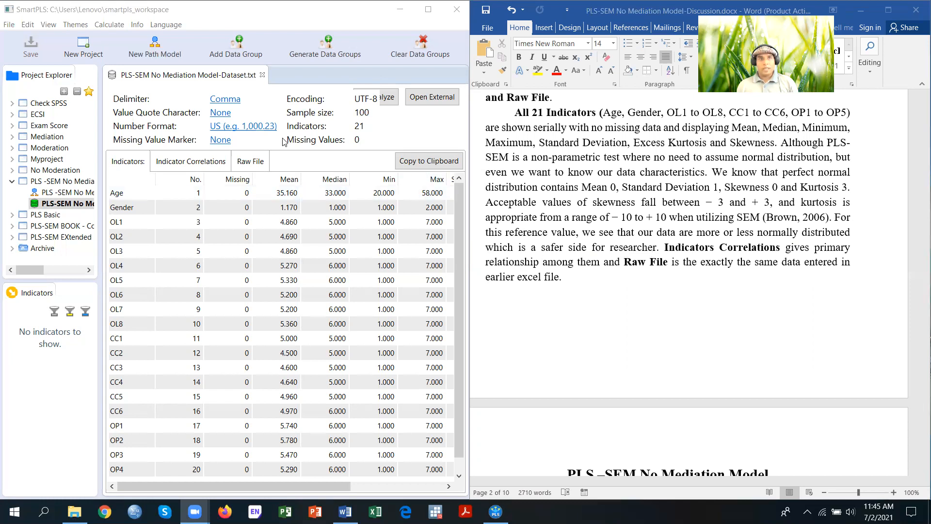
- Review the indicator correlations and raw file again, and examine each indicator's standard deviation, excess kurtosis and skewness
click(199, 166)
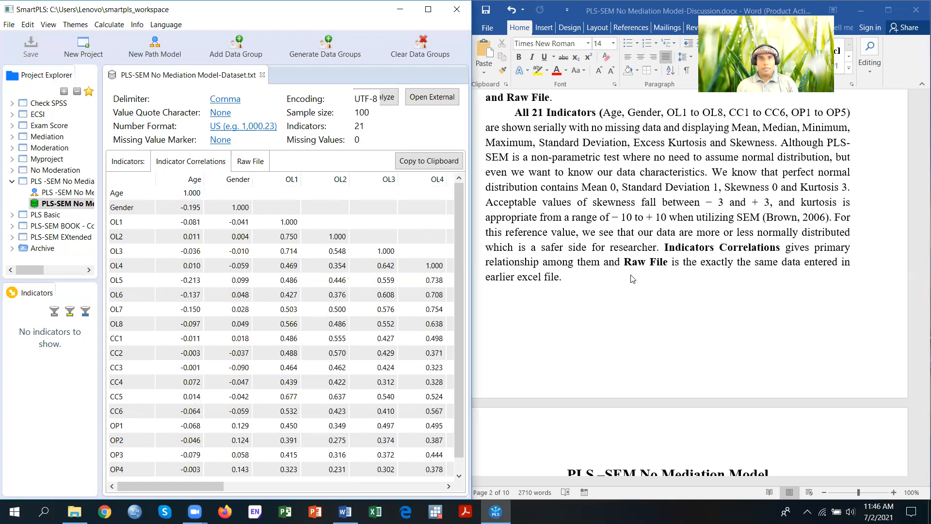
click(243, 166)
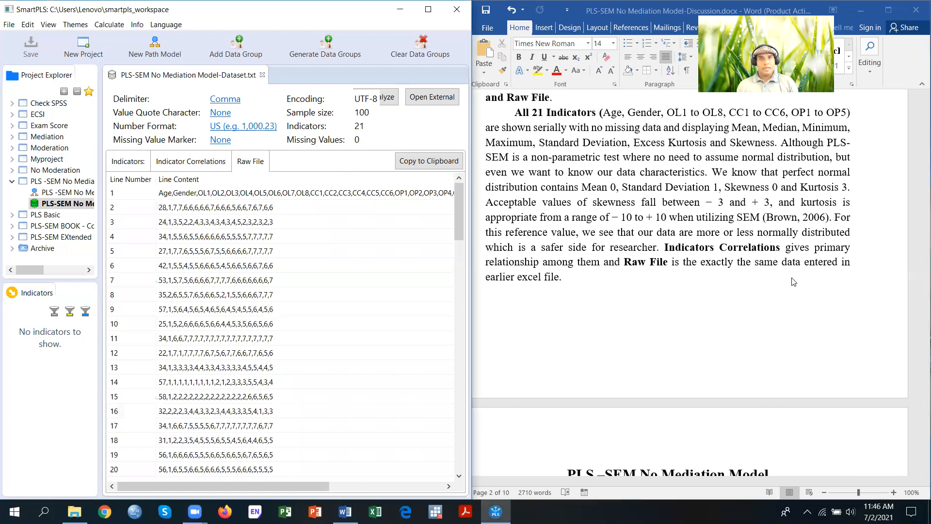
click(569, 280)
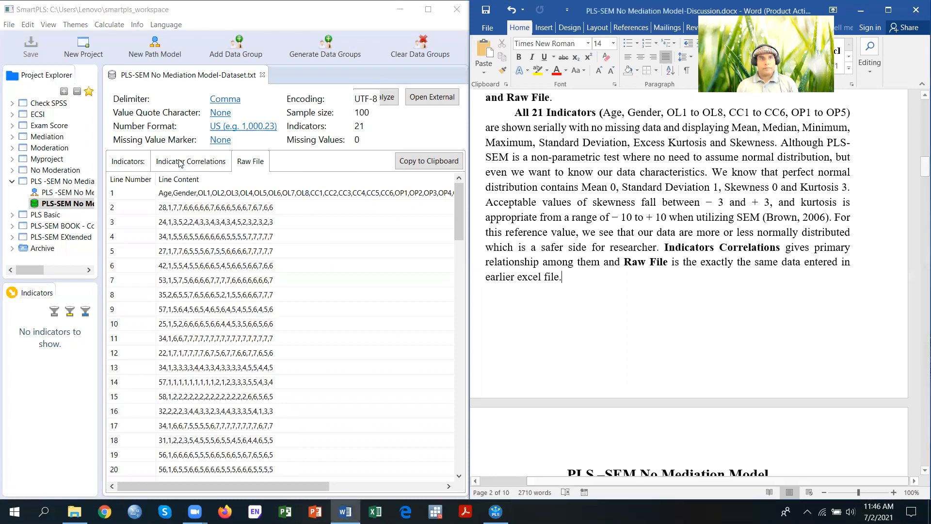
click(129, 162)
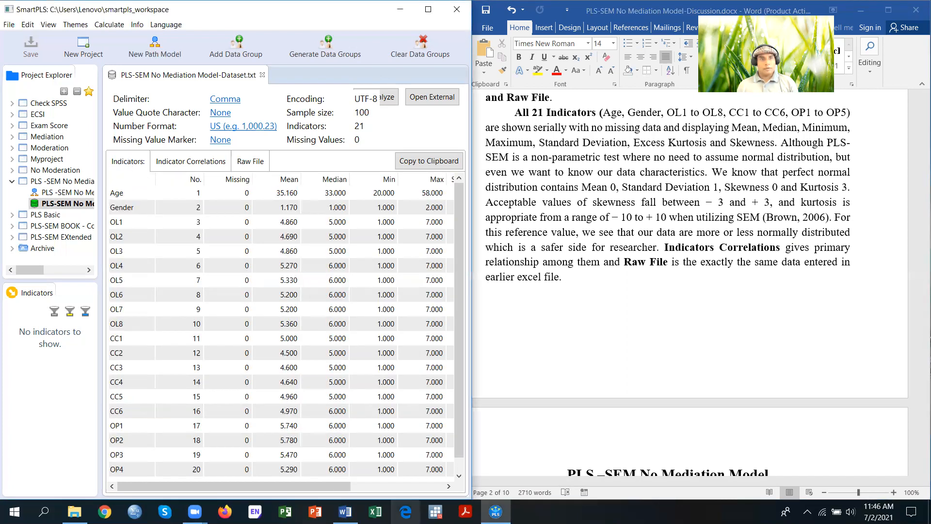
drag(326, 487, 399, 486)
click(401, 489)
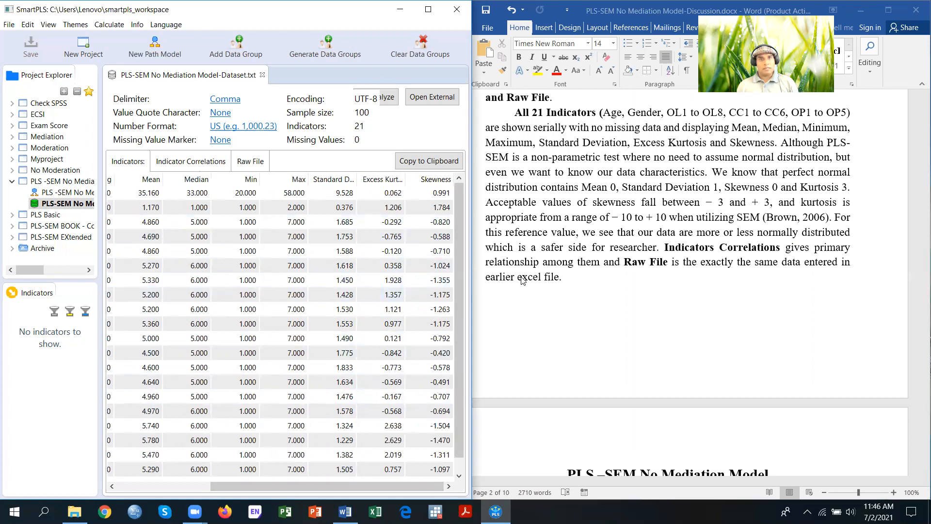
- Read the document's research objectives, the direct and indirect hypotheses, and the instructions for building the model
click(572, 279)
scroll(572, 279, down, 8)
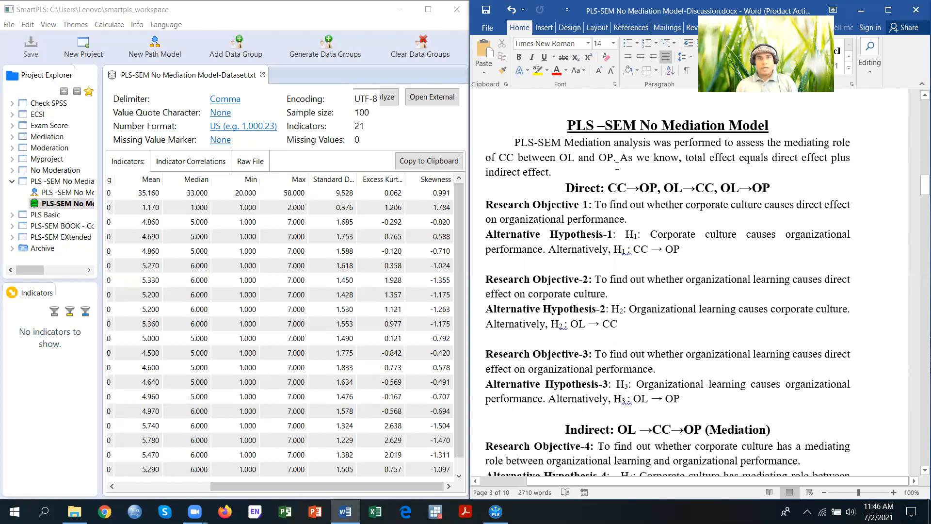
scroll(569, 173, down, 2)
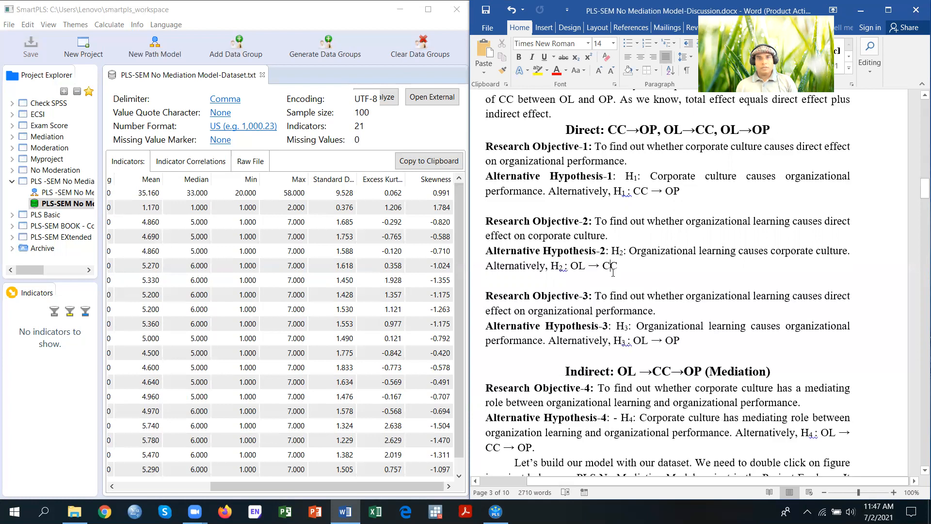
scroll(612, 272, down, 4)
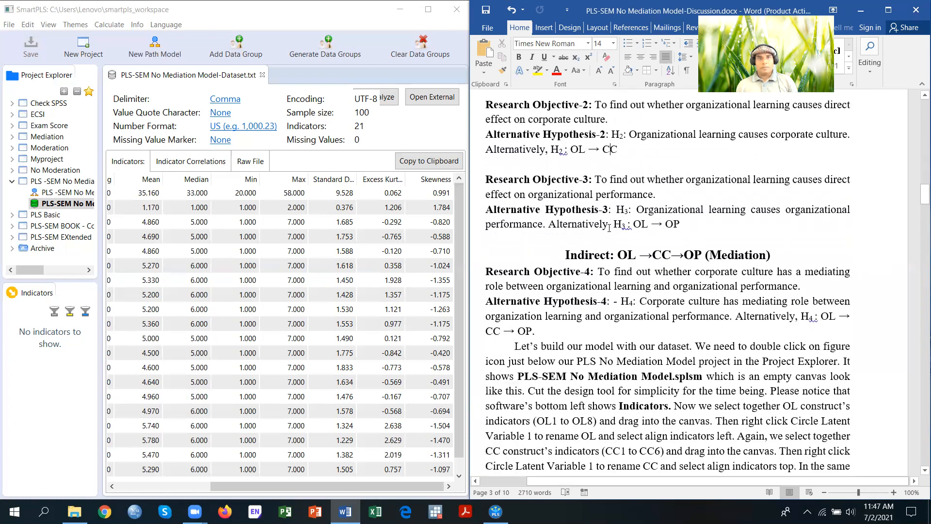
scroll(609, 228, down, 5)
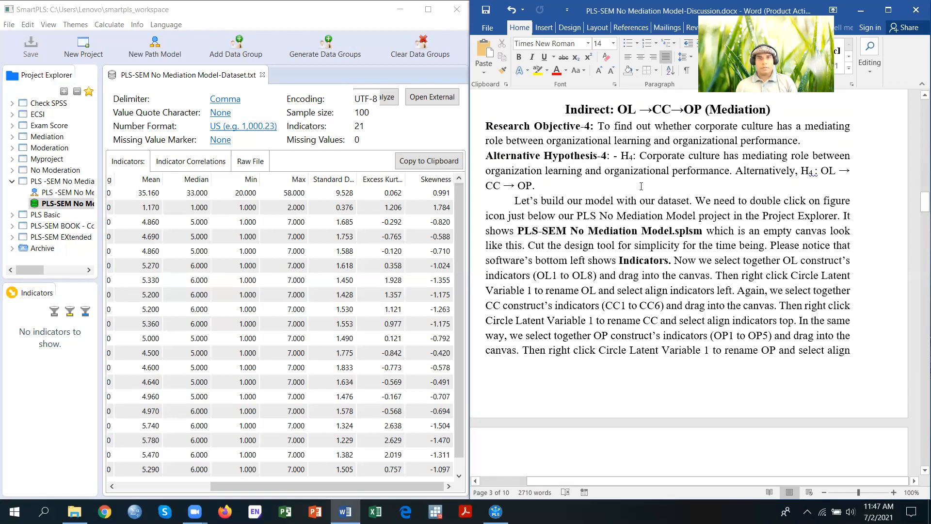
scroll(598, 208, down, 3)
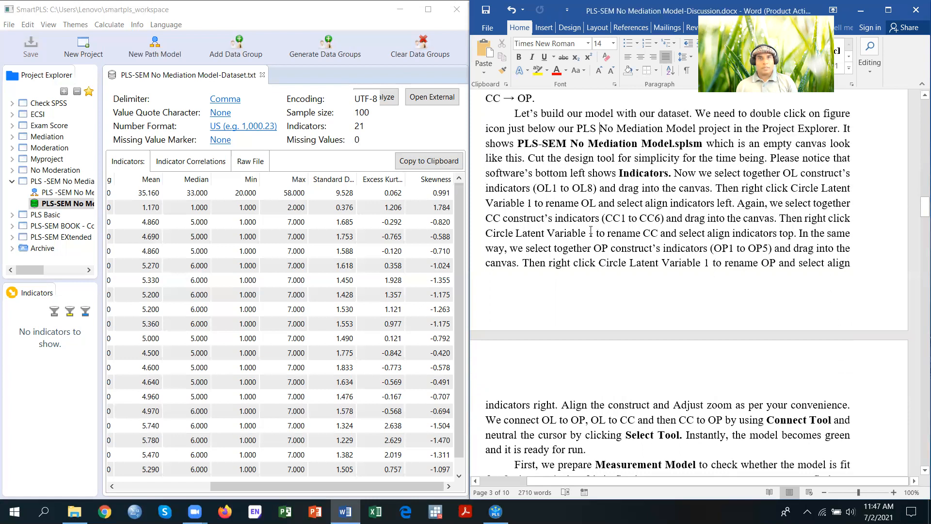
- Open the project's empty PLS -SEM No Mediation Model path model and hide the design tools beside the canvas
click(59, 193)
double_click(58, 193)
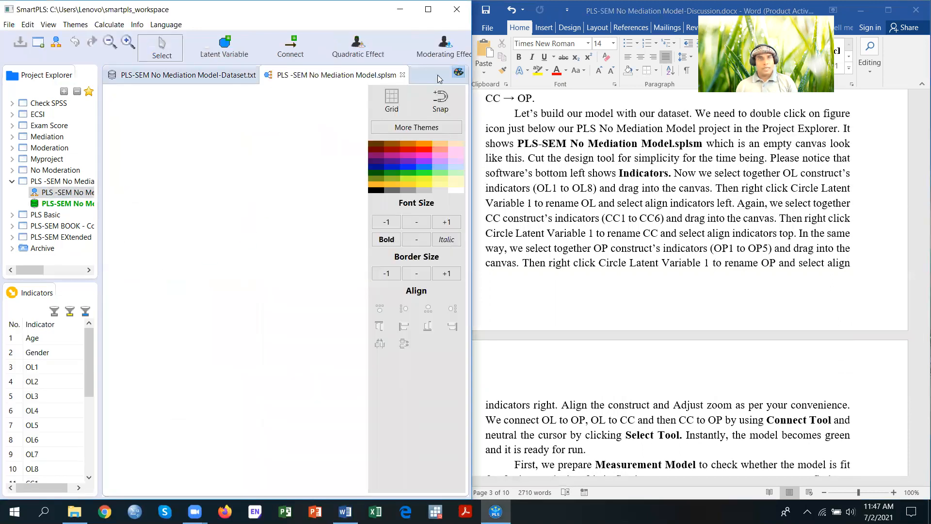
click(459, 72)
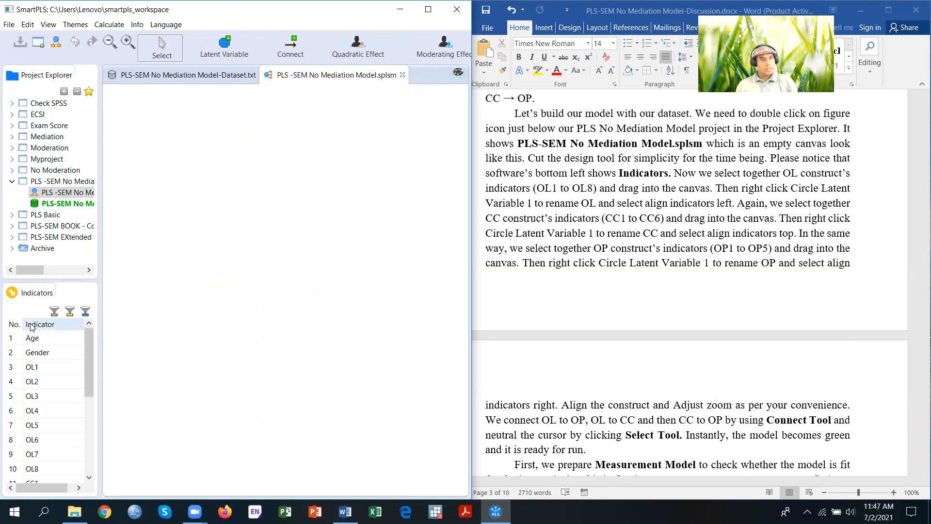
- Place indicators OL1 to OL8 together on the empty canvas as a new latent variable
click(48, 367)
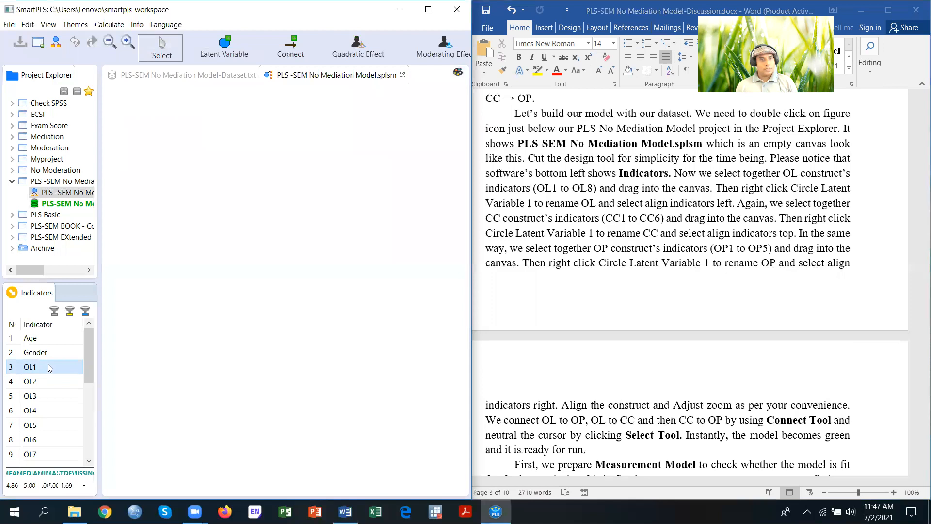
key(shift+Down)
key(shift+Down)
key(shift+Down)
key(shift+Down)
key(shift+Down)
key(shift+Down)
key(shift+Down)
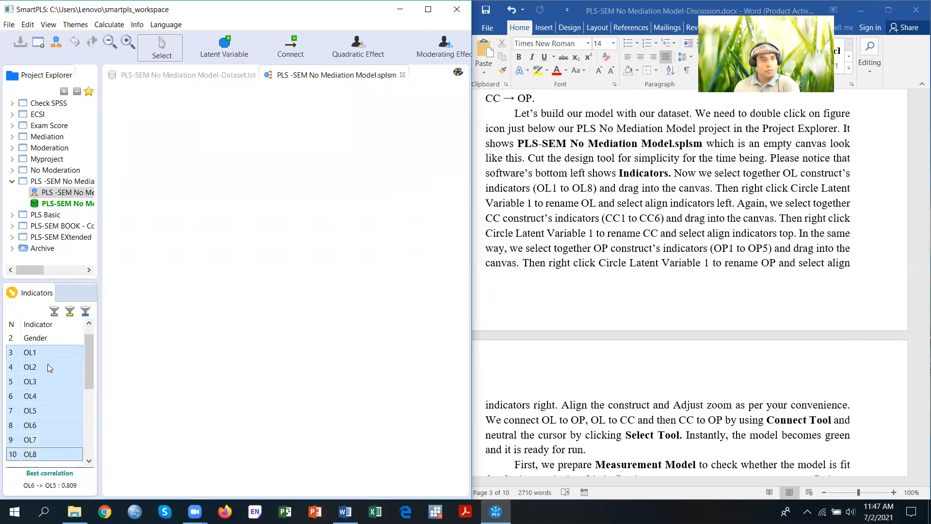
drag(43, 395, 149, 229)
- Rename the latent variable measured by OL1 to OL8 as OL
click(89, 487)
right_click(202, 258)
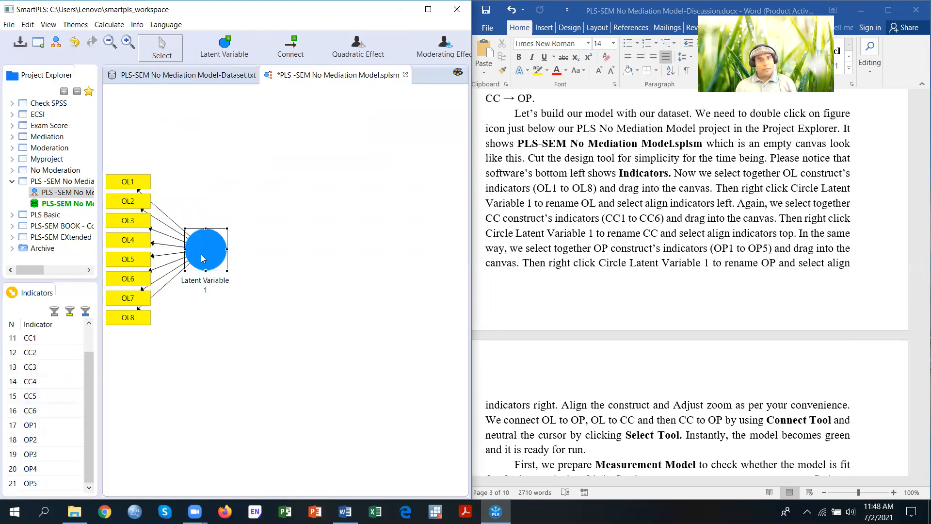
click(245, 192)
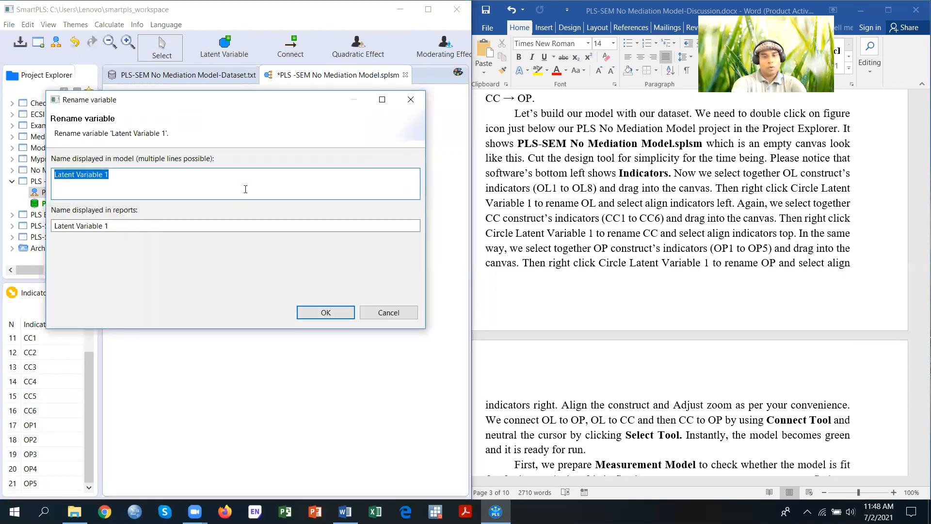
text(OL)
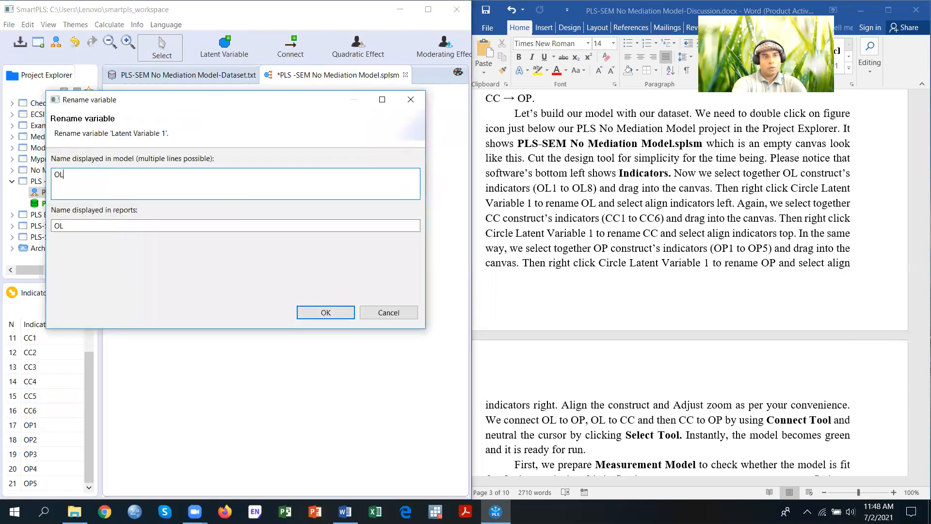
click(326, 313)
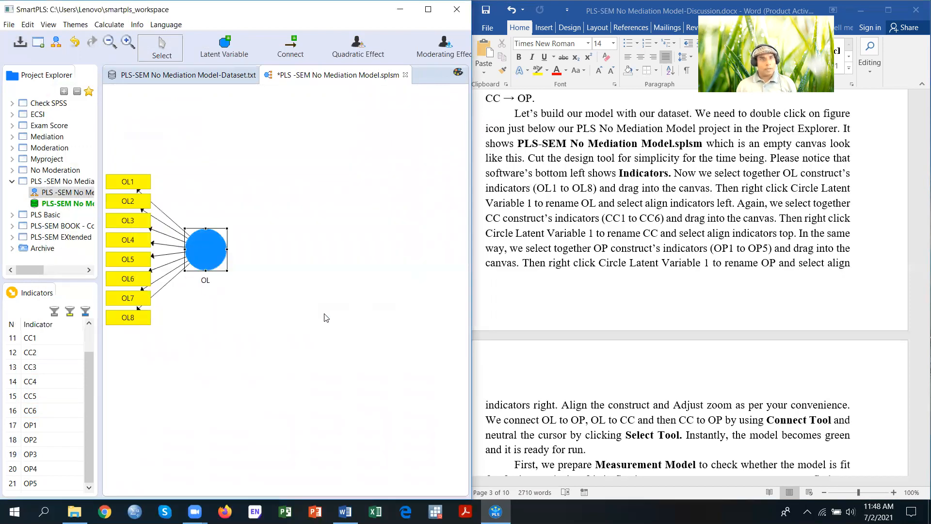
- Place indicators CC1 to CC6 together as a second latent variable, above and to the right of OL
click(40, 343)
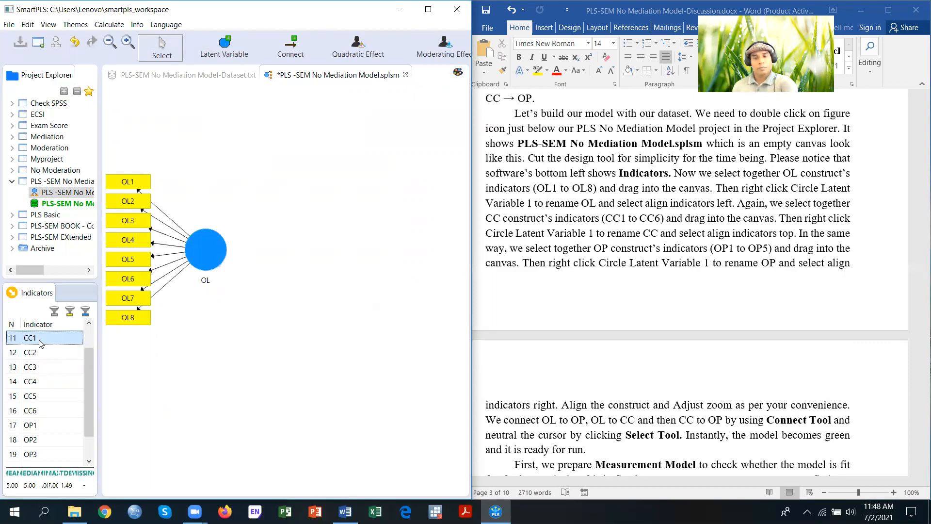
key(shift+Down)
key(shift+Down)
key(shift+Down)
key(shift+Down)
key(shift+Down)
drag(39, 339, 290, 153)
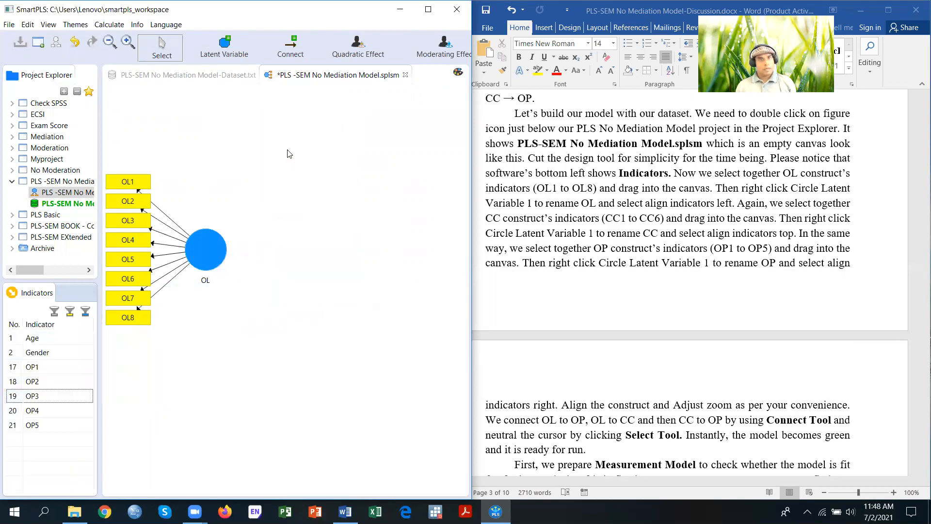
- Rename the latent variable measured by CC1 to CC6 as CC and align its indicators on top
right_click(312, 169)
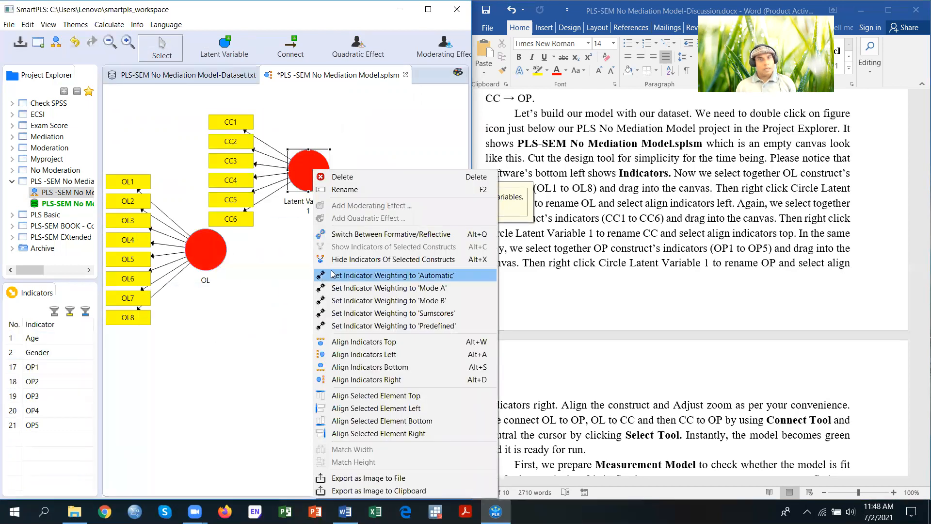
click(356, 190)
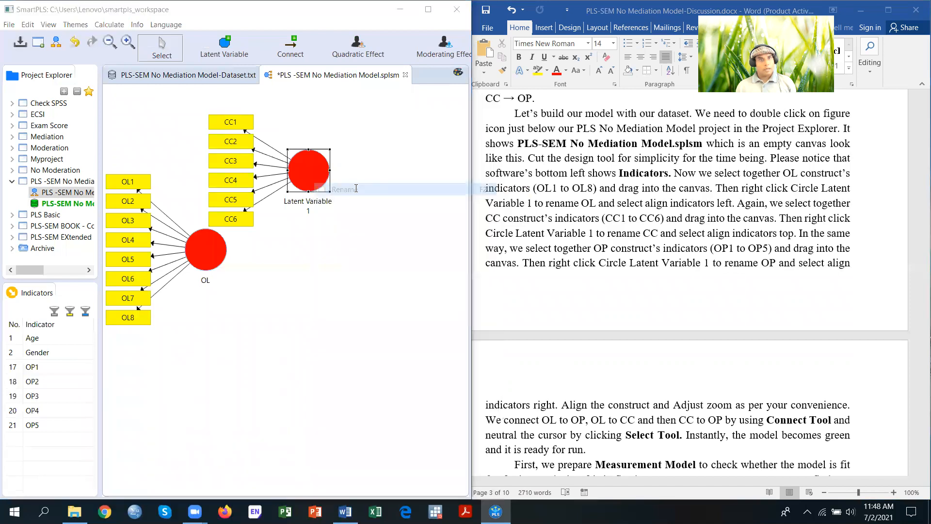
text(CC)
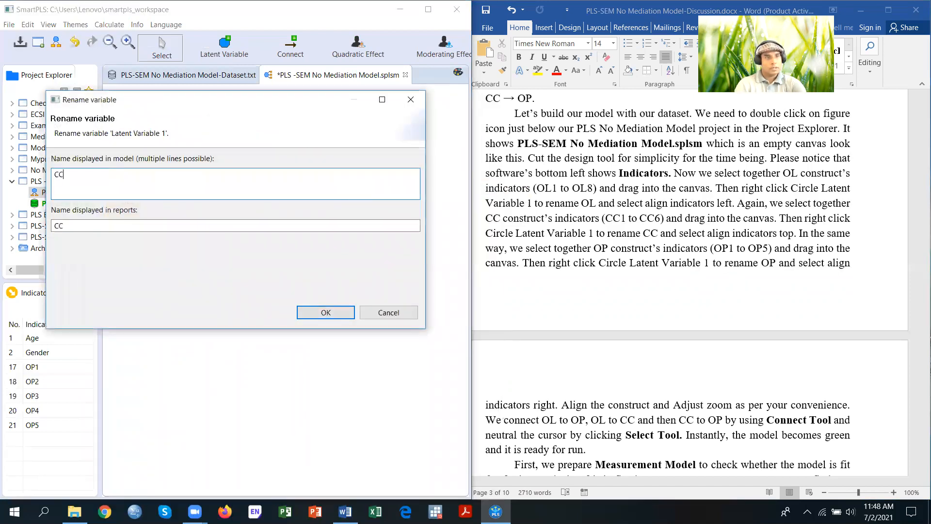
click(326, 312)
right_click(299, 167)
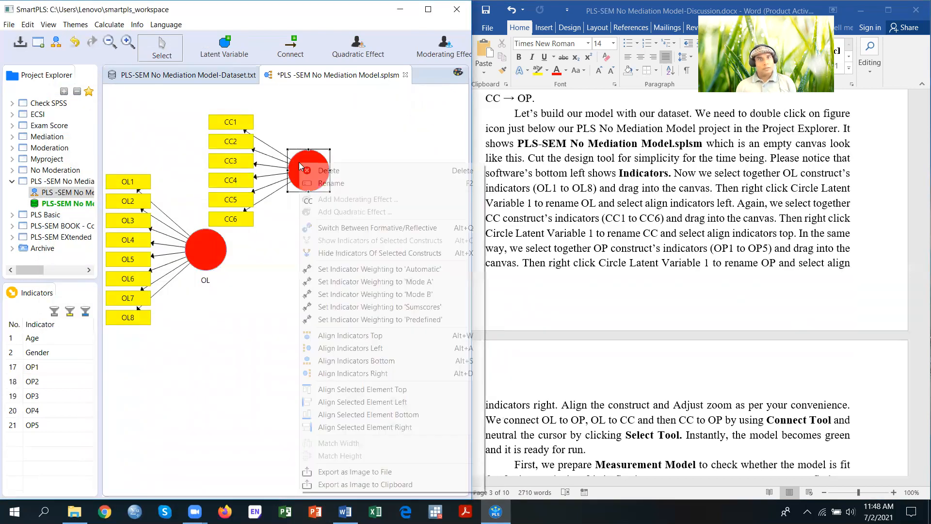
click(342, 336)
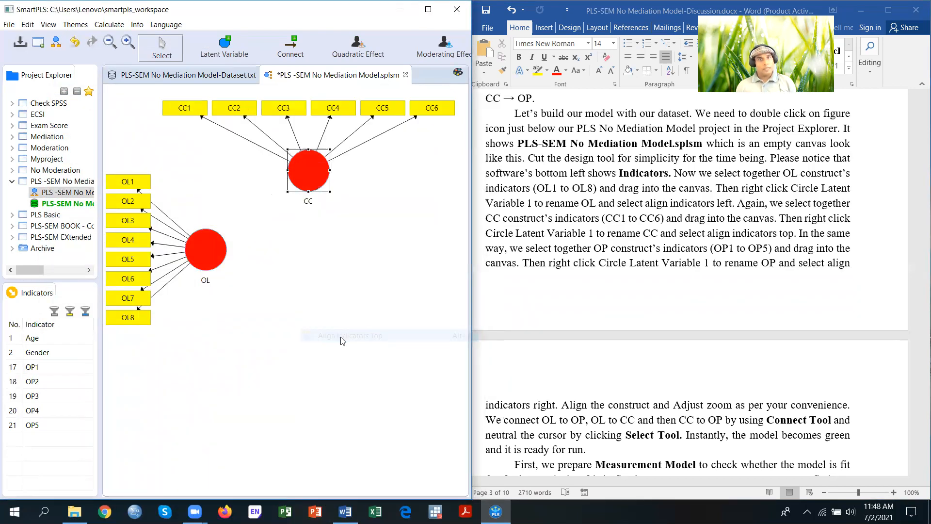
- Place indicators OP1 to OP5 together as a third latent variable, below CC and to the right of OL
click(34, 368)
key(shift+Down)
key(shift+Down)
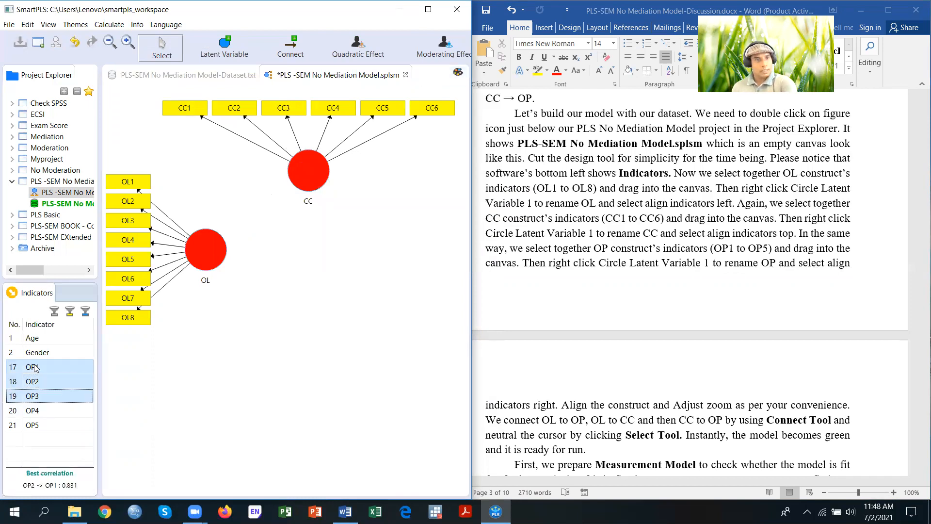
key(shift+Down)
key(shift+Down)
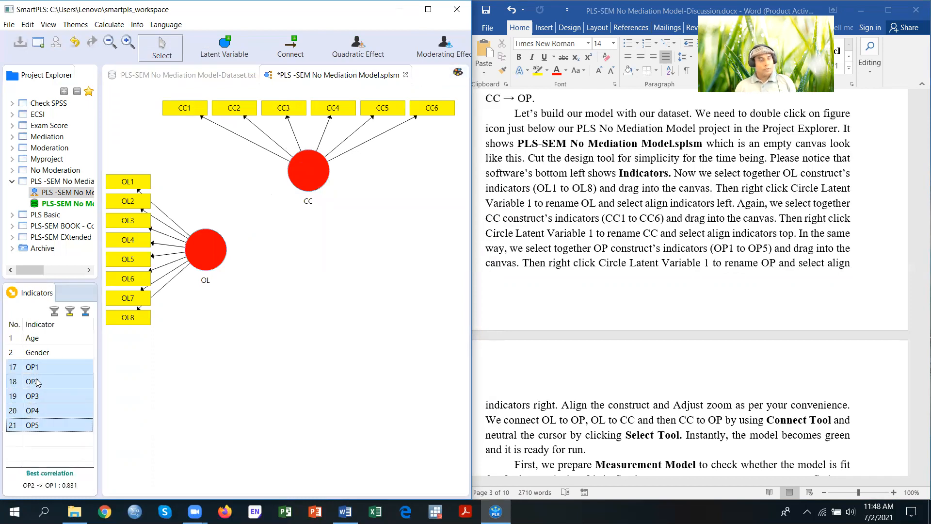
drag(37, 383, 338, 252)
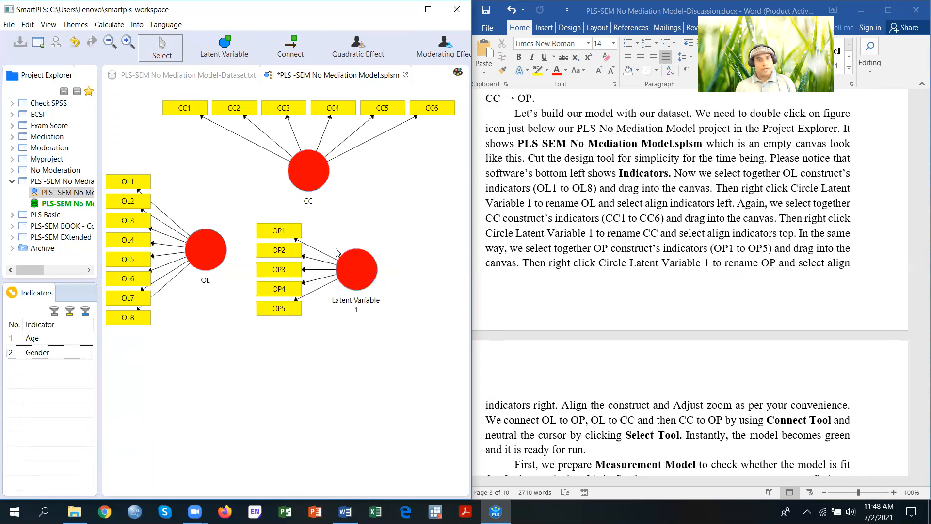
- Rename the latent variable measured by OP1 to OP5 as OP and align its indicators on the right
right_click(357, 271)
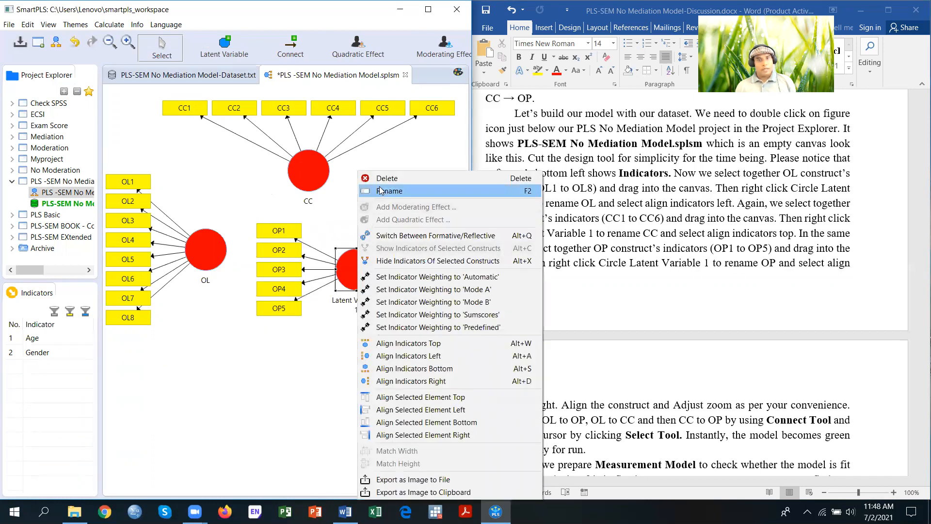
click(380, 190)
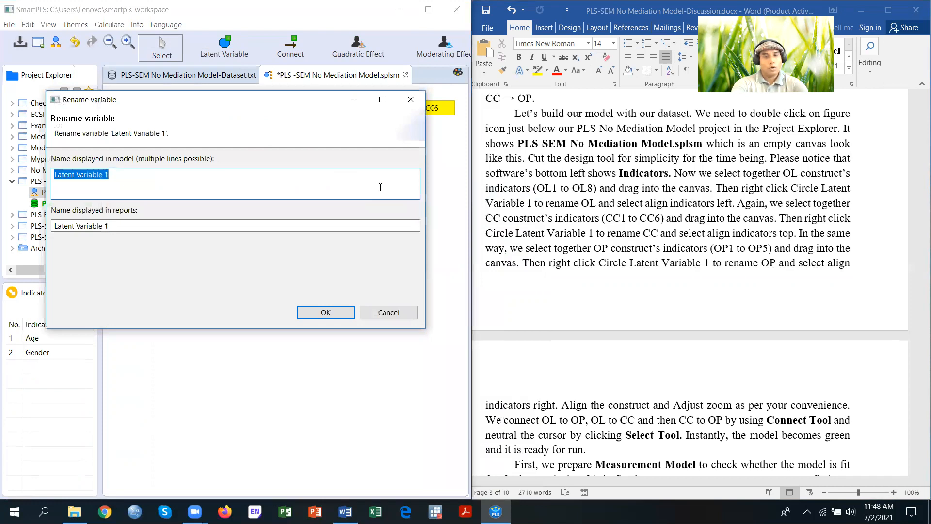
text(OP)
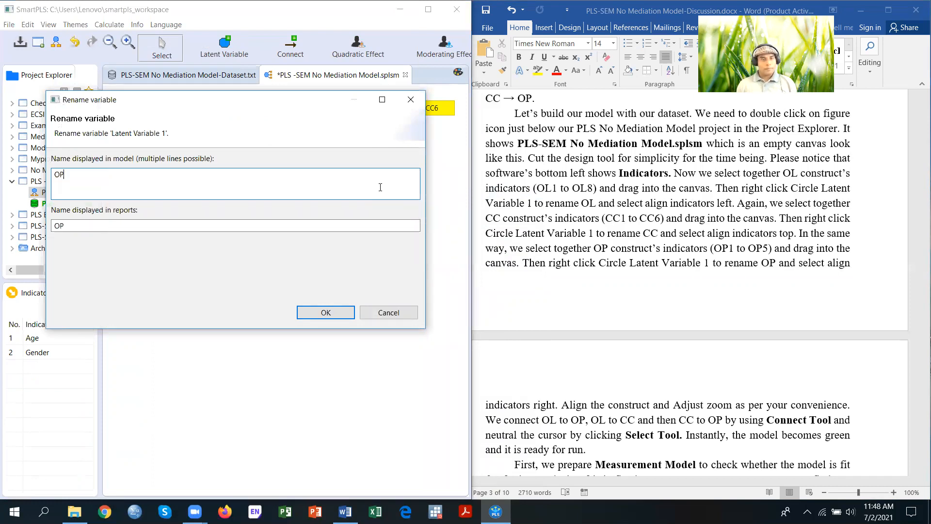
click(304, 311)
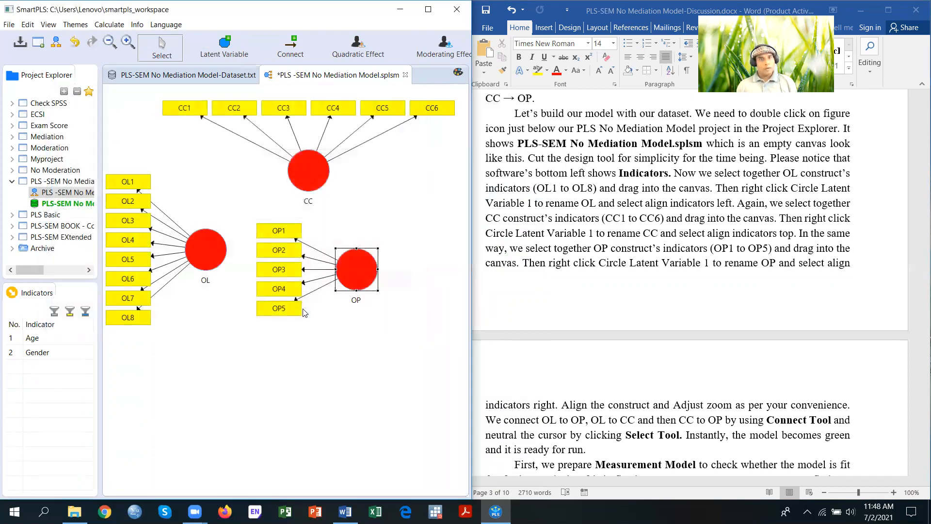
right_click(358, 274)
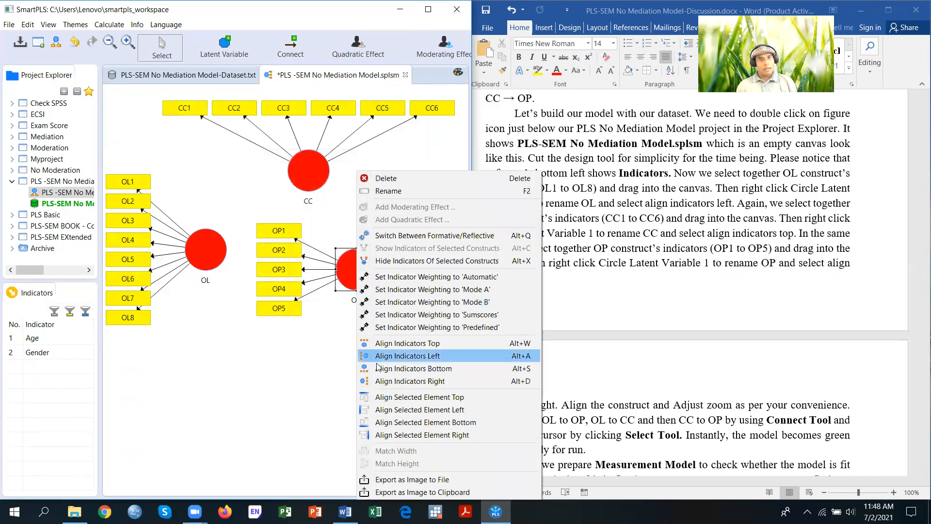
click(394, 361)
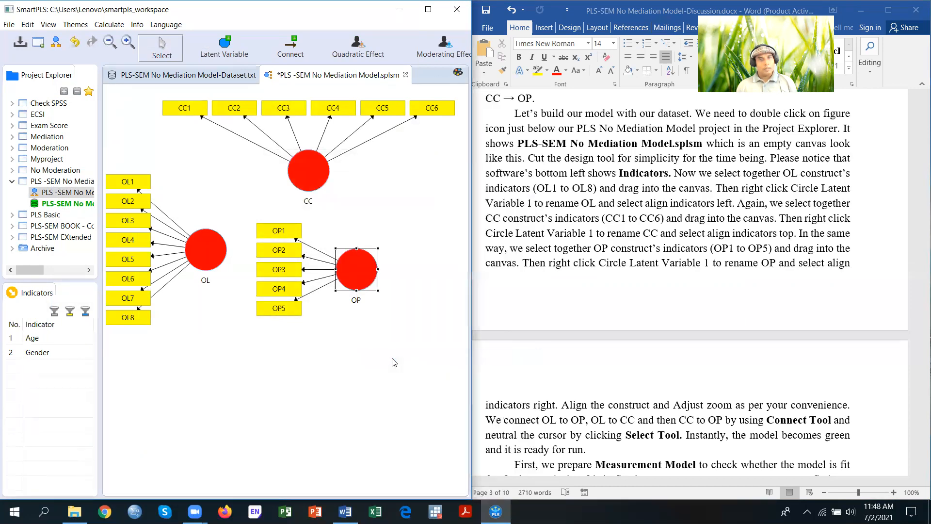
right_click(358, 274)
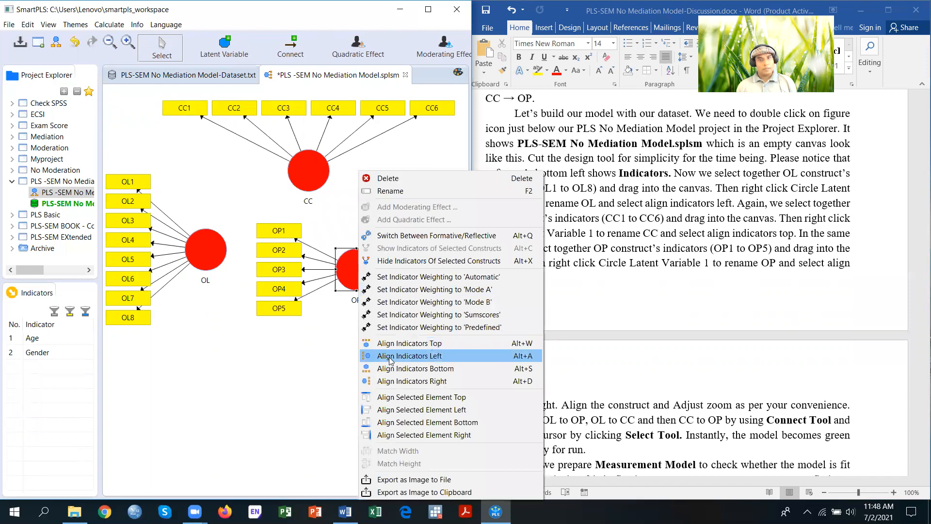
click(394, 382)
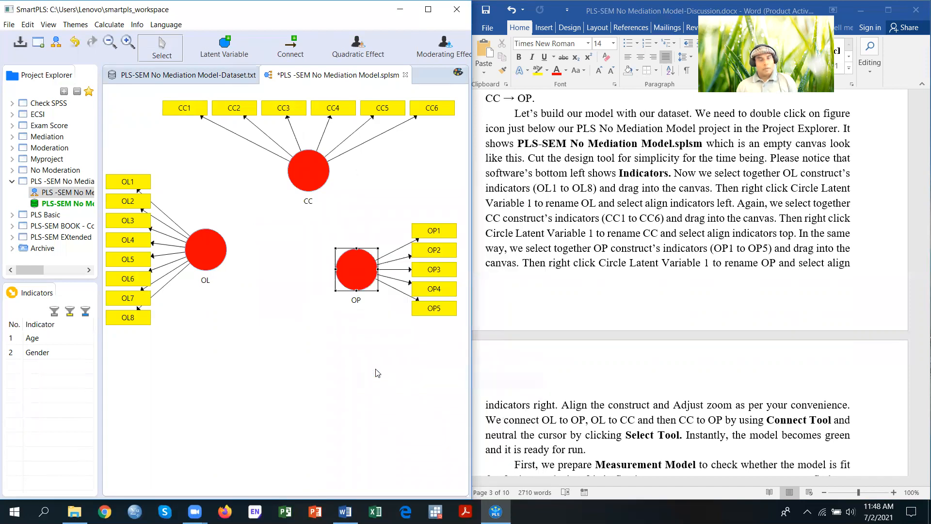
click(311, 334)
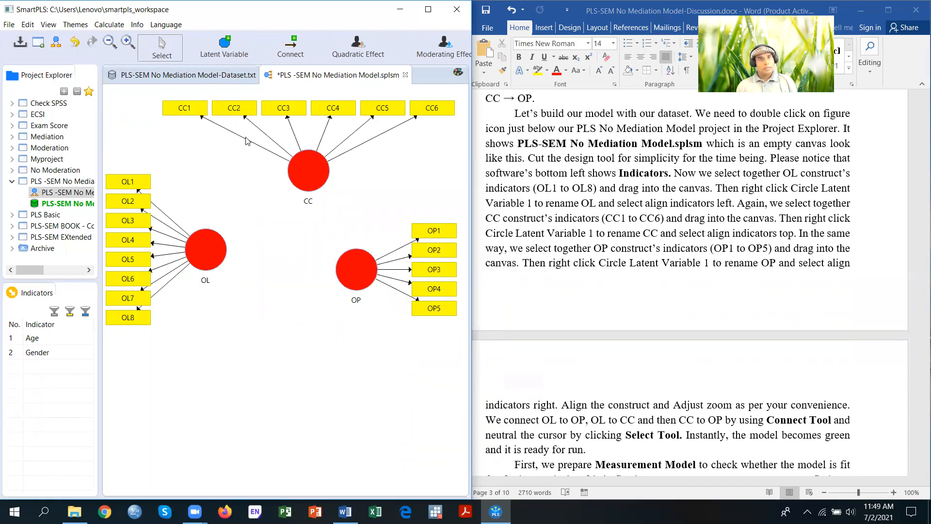
- Connect the constructs with paths from OL to CC, CC to OP and OL to OP, and return to the Select tool
click(291, 46)
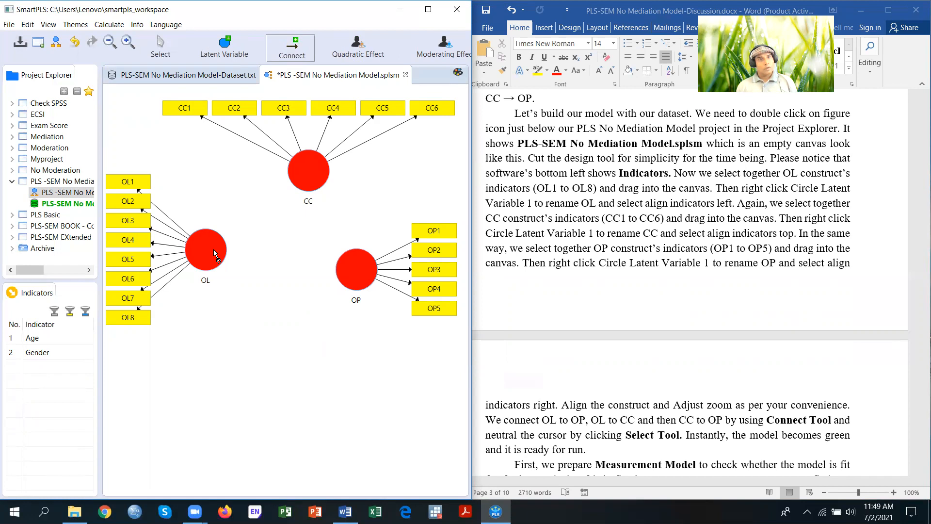
drag(218, 249, 304, 178)
click(306, 177)
click(353, 275)
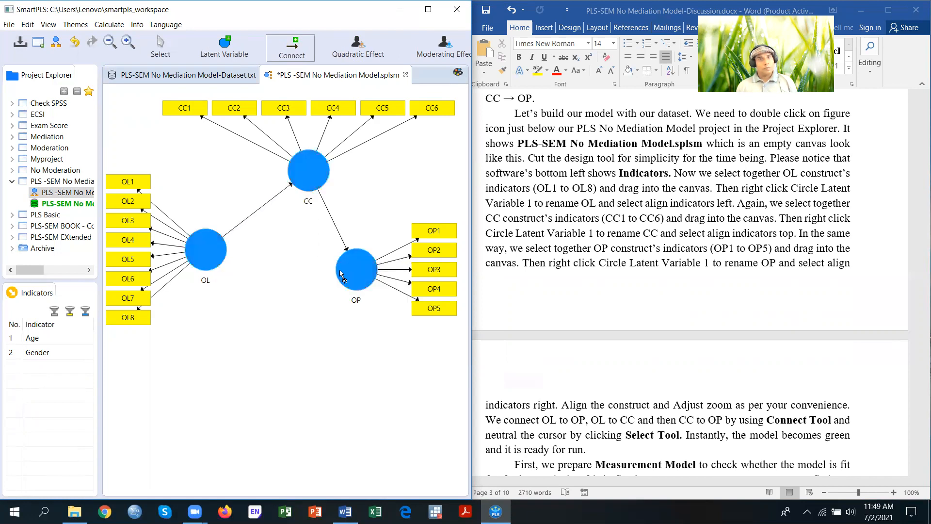
click(202, 257)
click(162, 48)
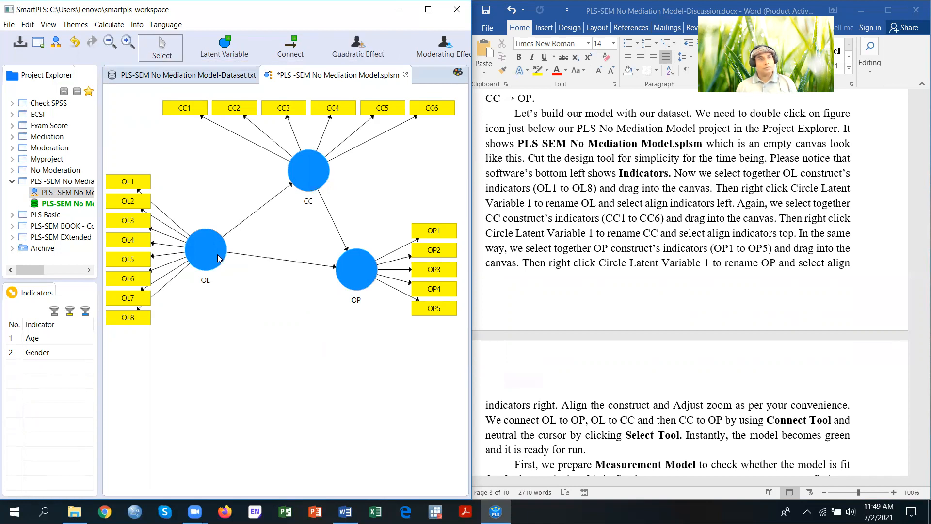
- Rearrange the constructs into a triangle, with OL and OP level on a lower row and CC centred above them
drag(196, 248, 199, 275)
drag(347, 269, 358, 311)
drag(204, 284, 202, 315)
drag(309, 176, 297, 180)
click(349, 265)
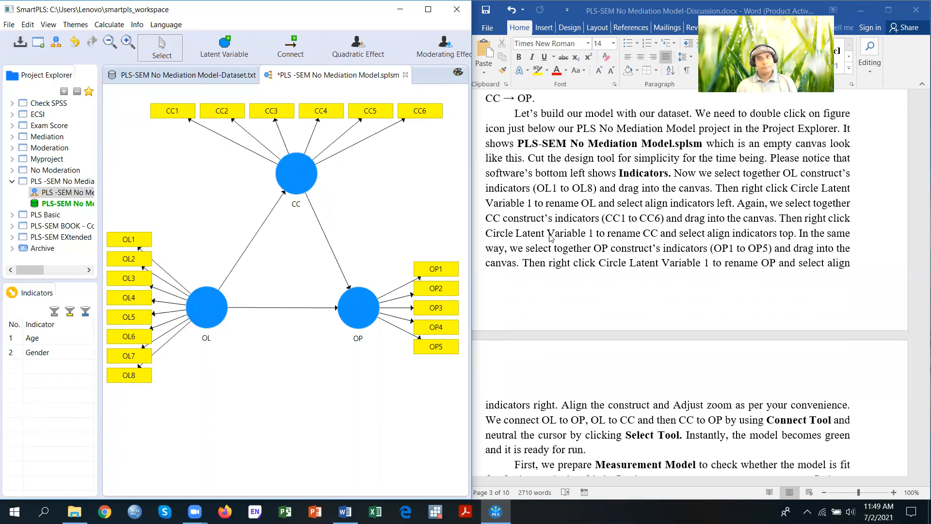
- Read the document's Measurement Model section on running the PLS Algorithm, the values to report and Figure 1
click(599, 177)
scroll(599, 174, down, 6)
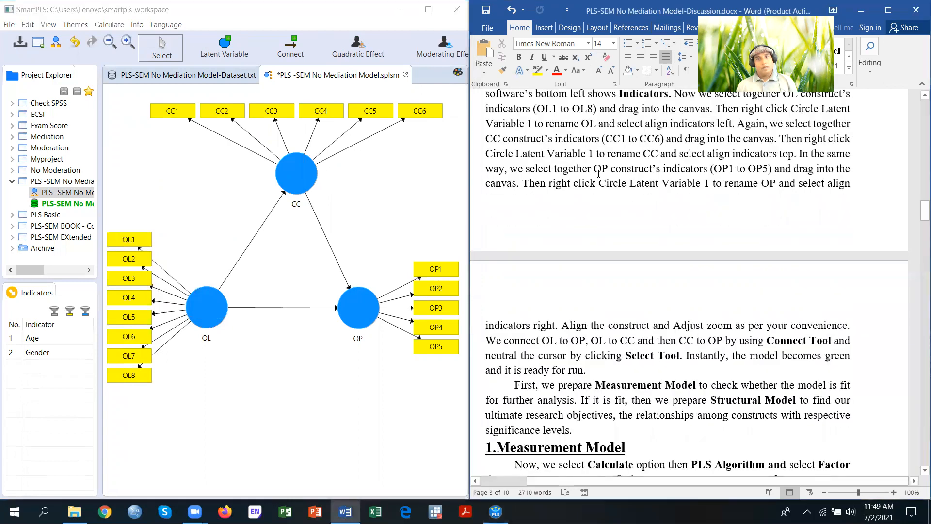
scroll(599, 173, down, 1)
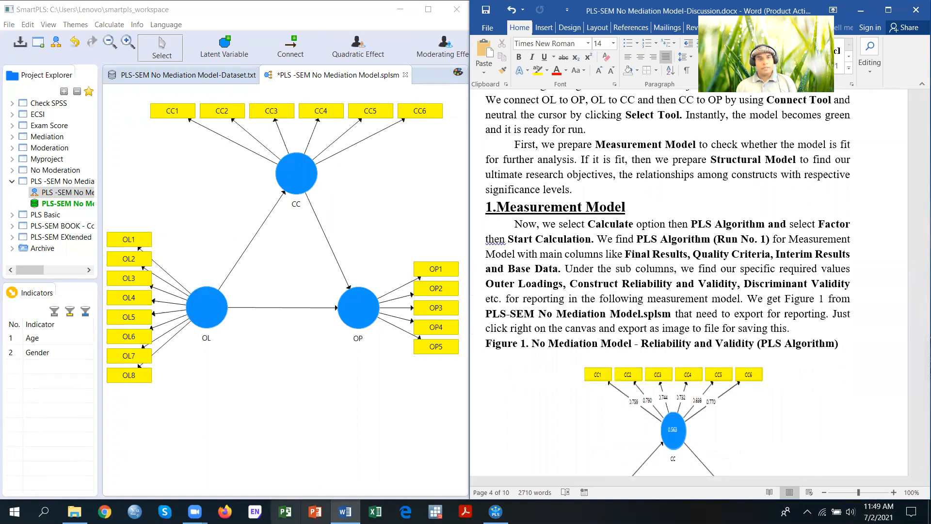
mouse_move(195, 511)
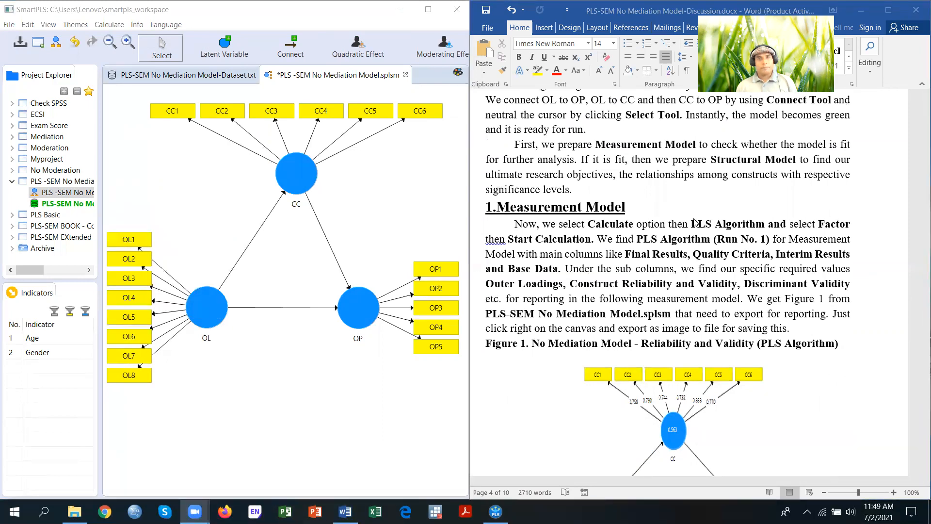
click(635, 183)
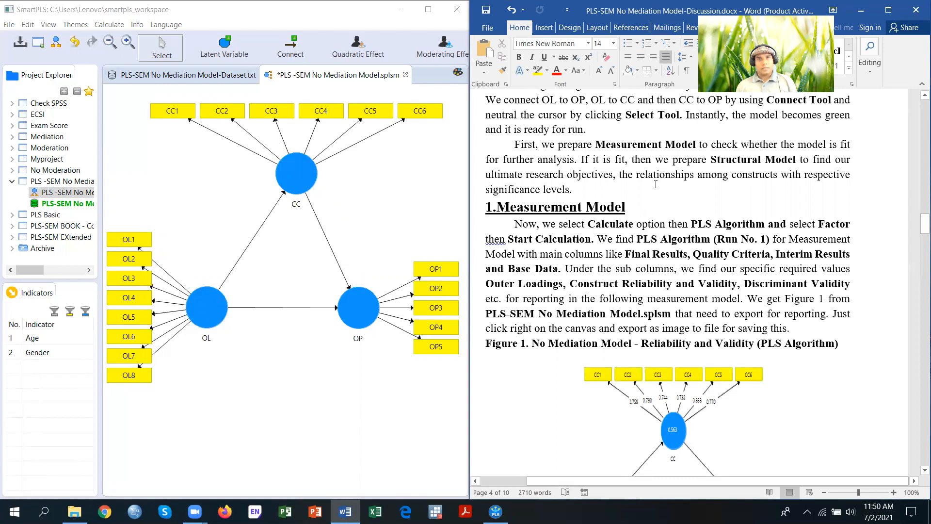
scroll(655, 185, down, 4)
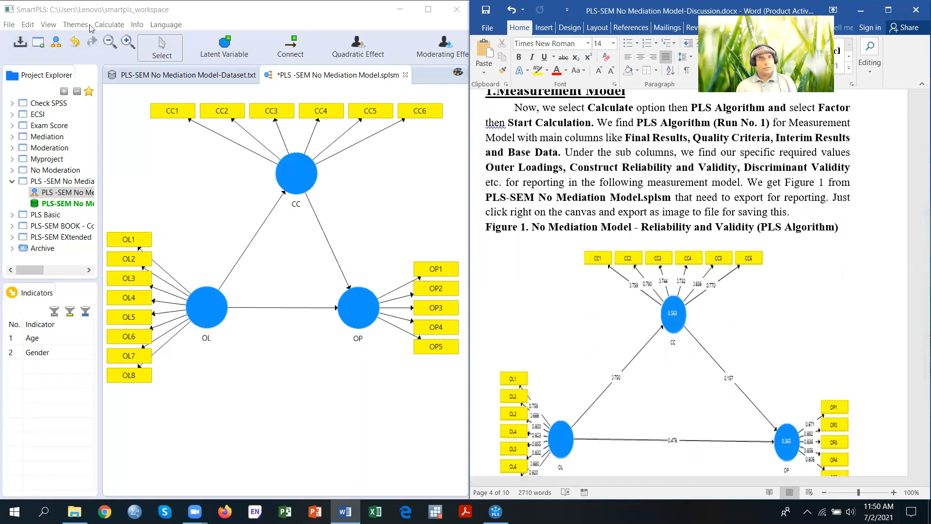
- Run the PLS Algorithm on the no mediation model with the Factor weighting scheme
click(109, 24)
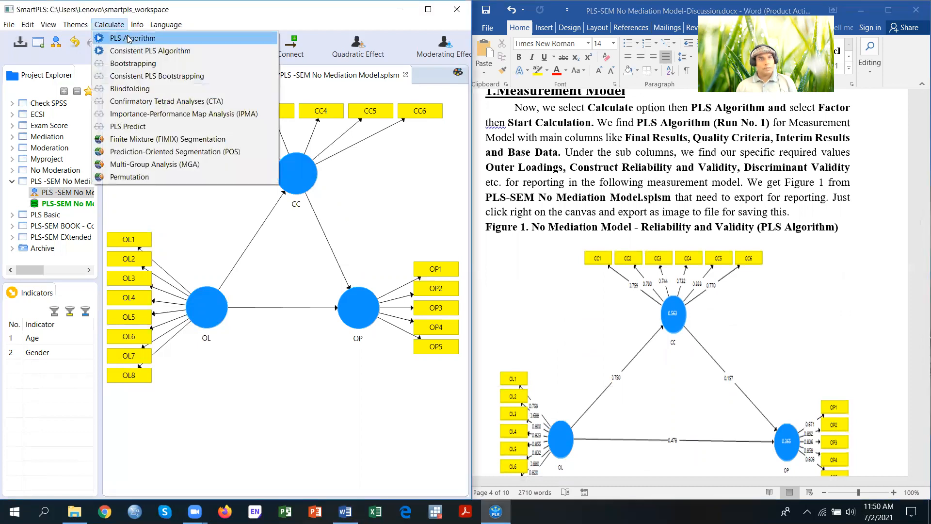
click(129, 38)
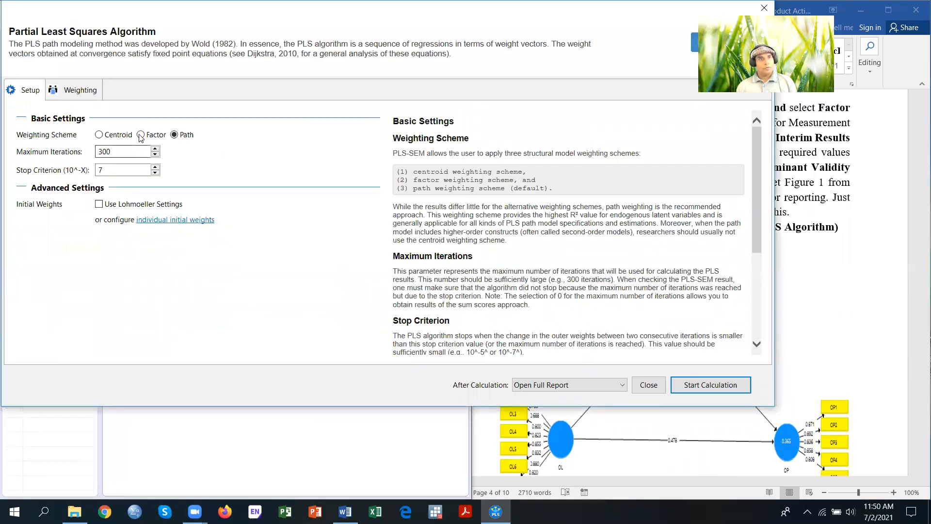
click(140, 135)
click(692, 385)
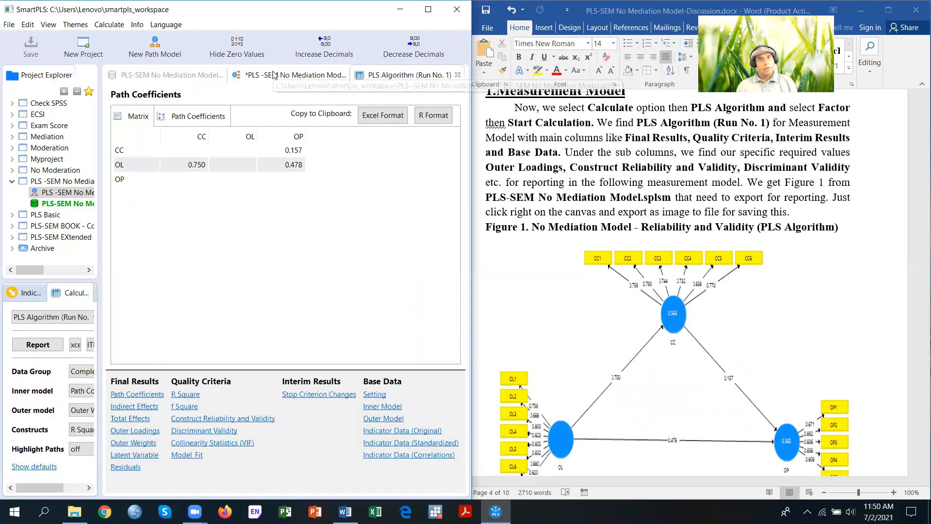
- Compare the PLS Algorithm report's result categories with the document's Measurement Model description and Figure 1
click(562, 156)
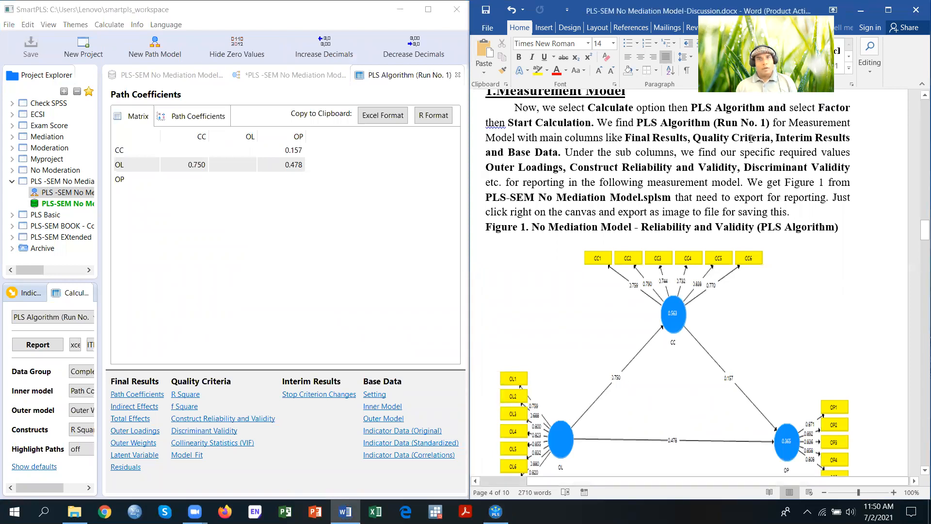
click(398, 78)
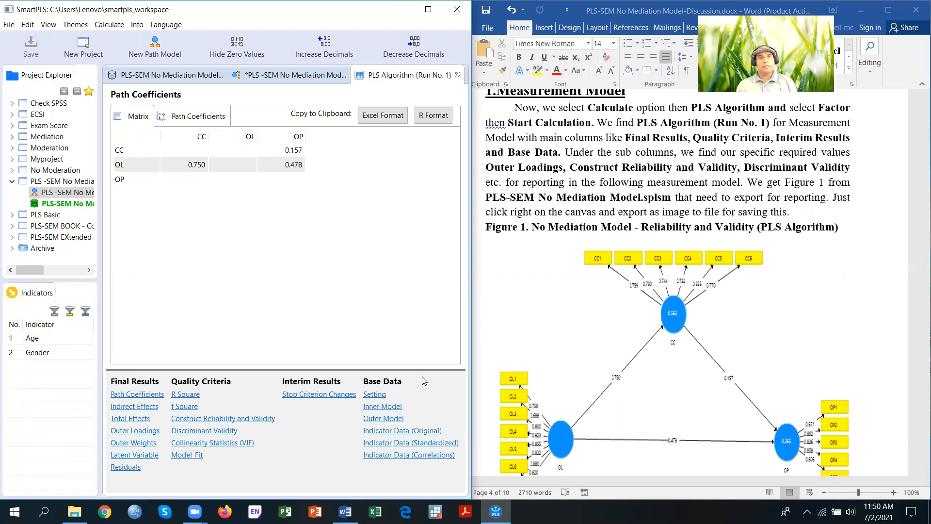
click(662, 191)
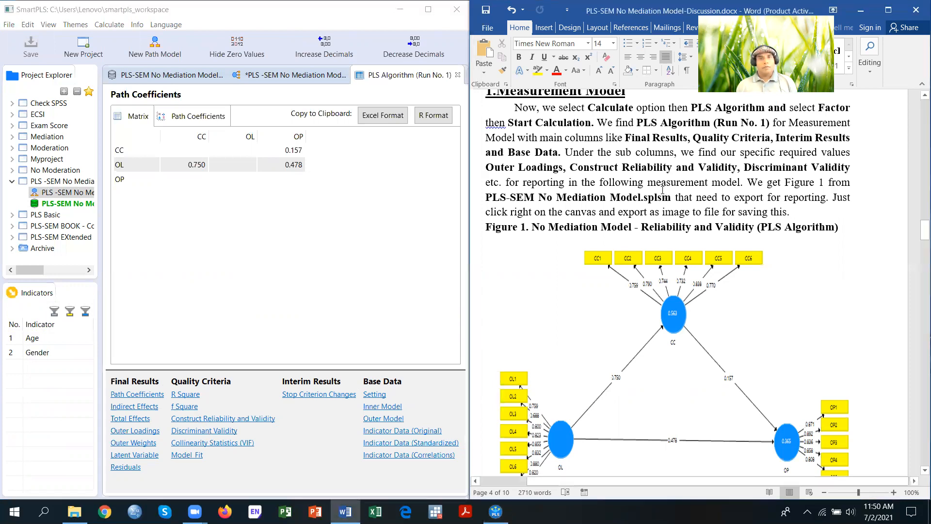
scroll(663, 191, down, 2)
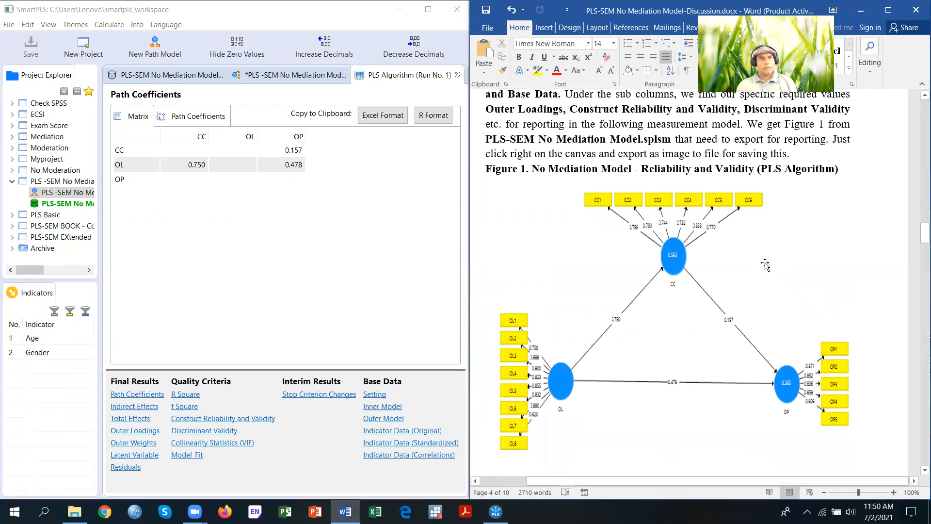
click(279, 74)
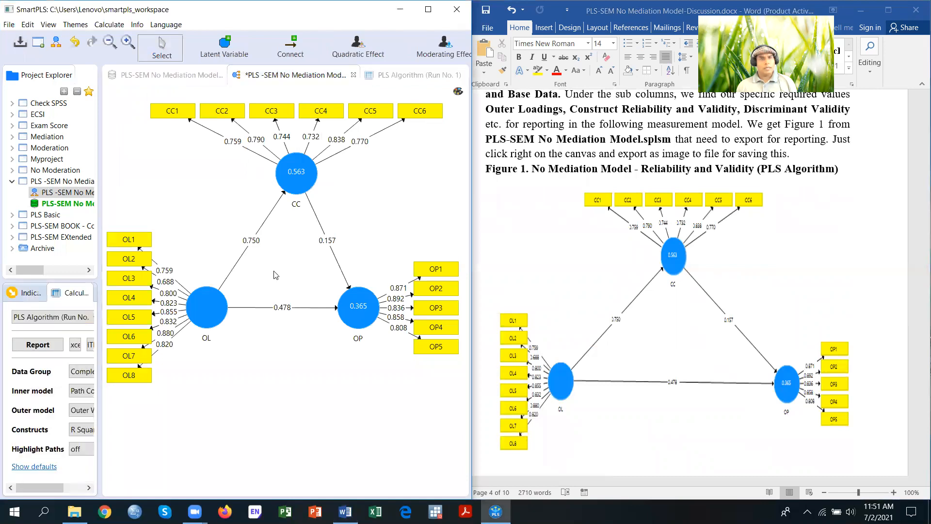
right_click(275, 275)
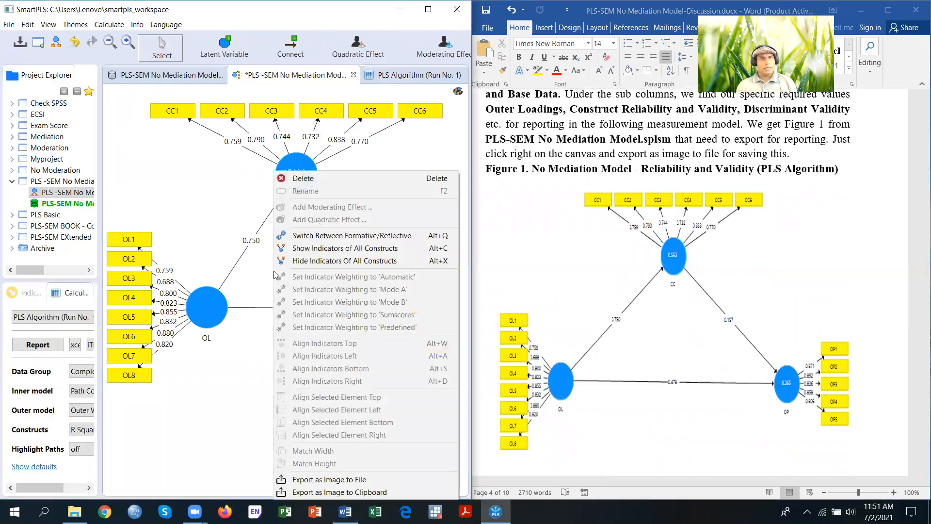
click(316, 479)
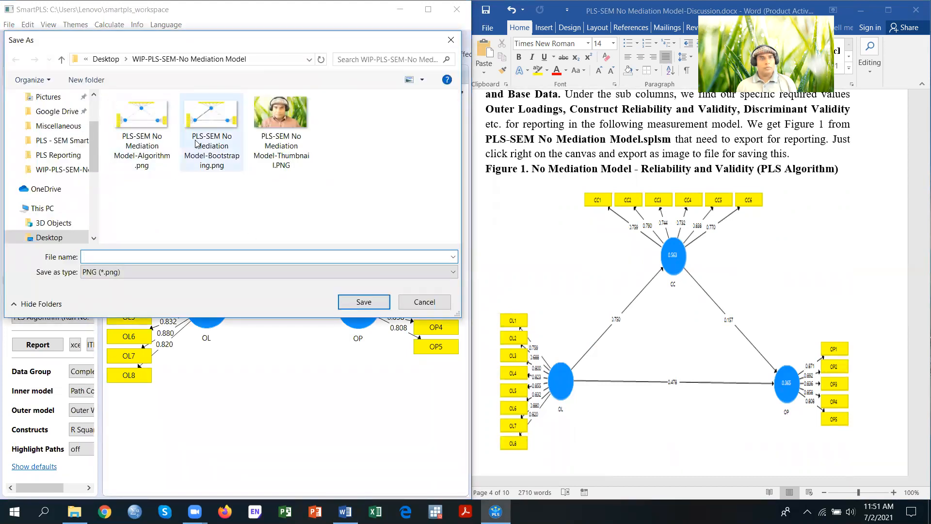
click(425, 303)
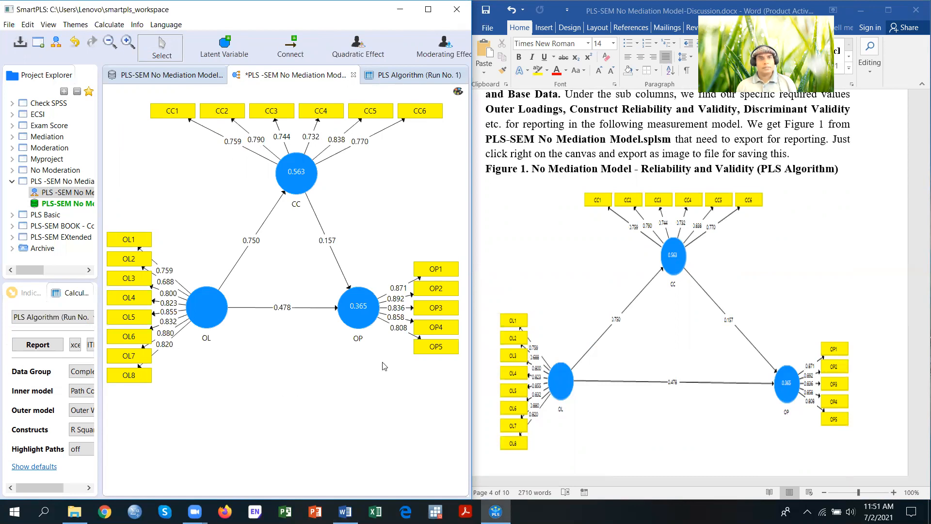
- Read which outputs the document requires and view the Outer Loadings, Construct Reliability and Validity, and Discriminant Validity results
click(798, 145)
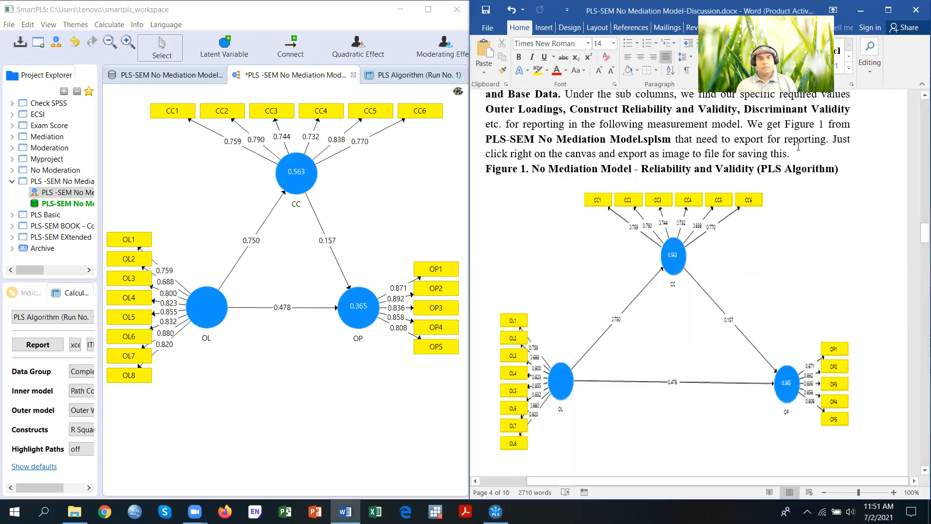
scroll(797, 145, down, 10)
scroll(797, 145, down, 2)
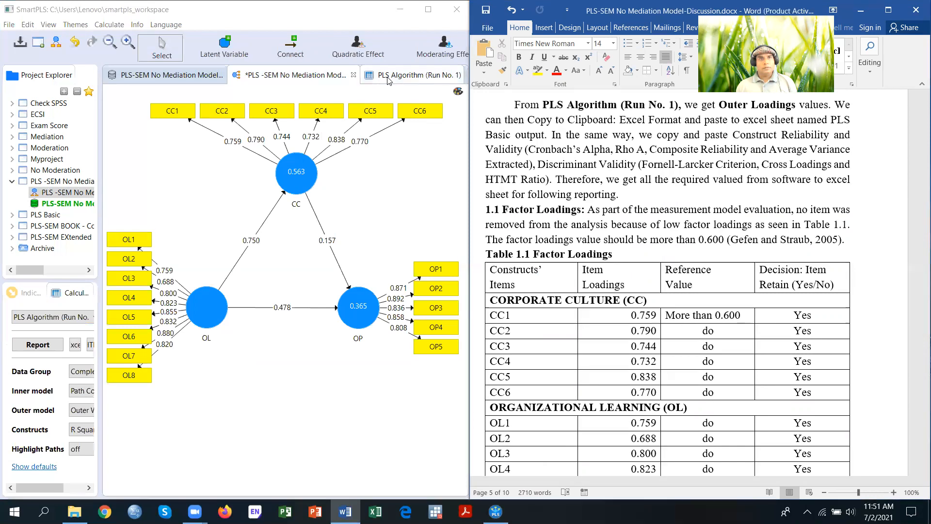
click(412, 75)
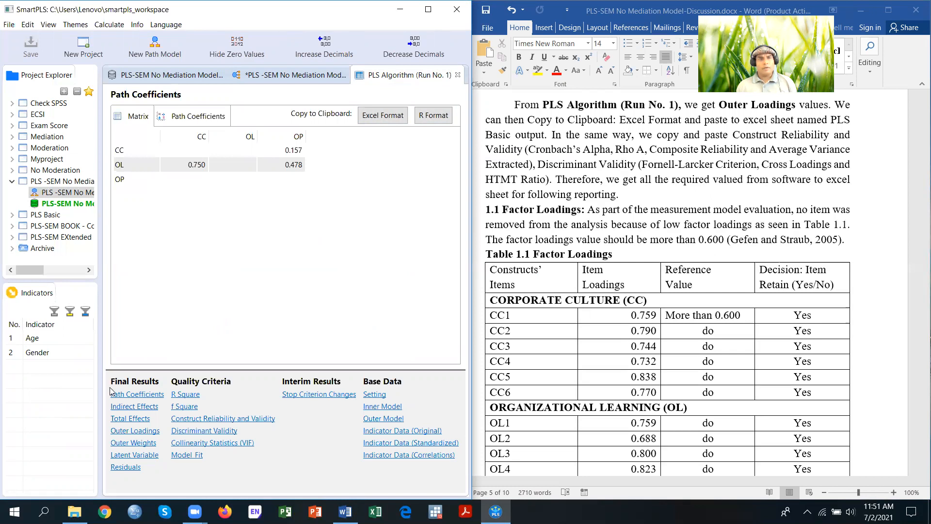
click(130, 431)
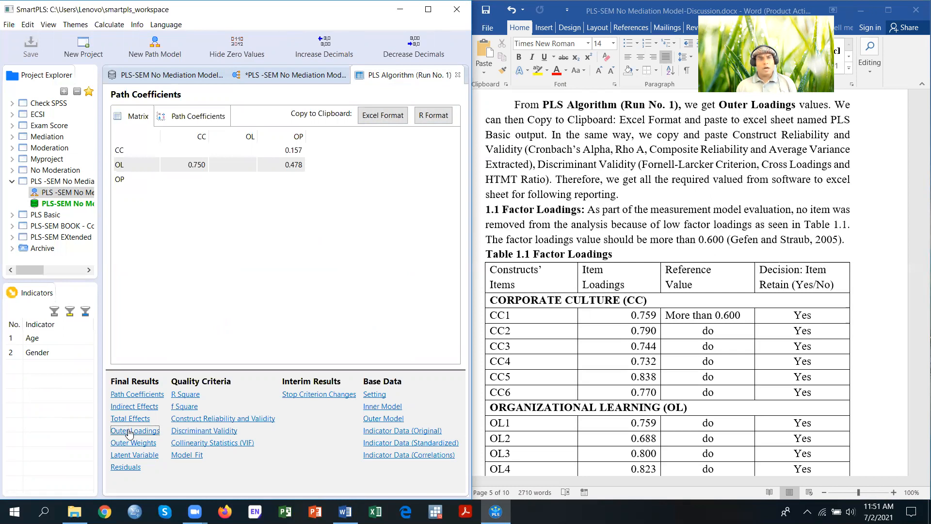
click(185, 419)
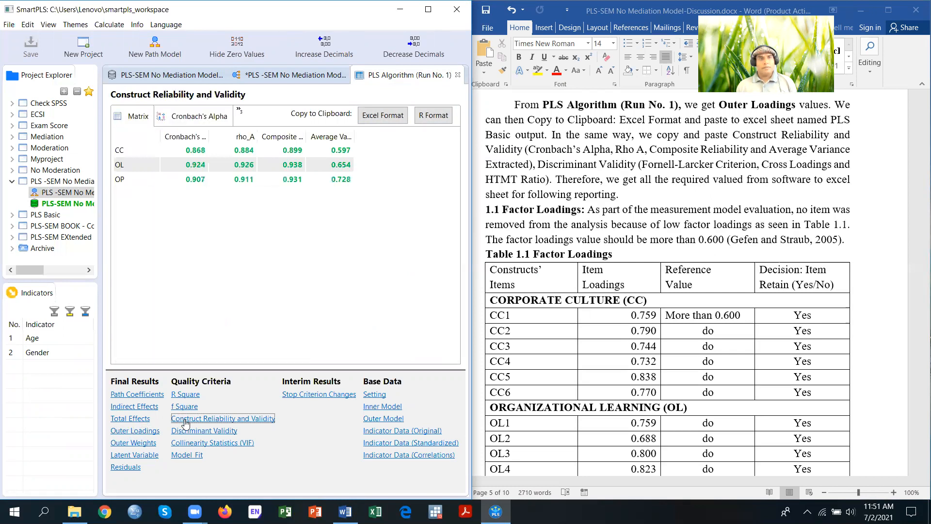
click(189, 433)
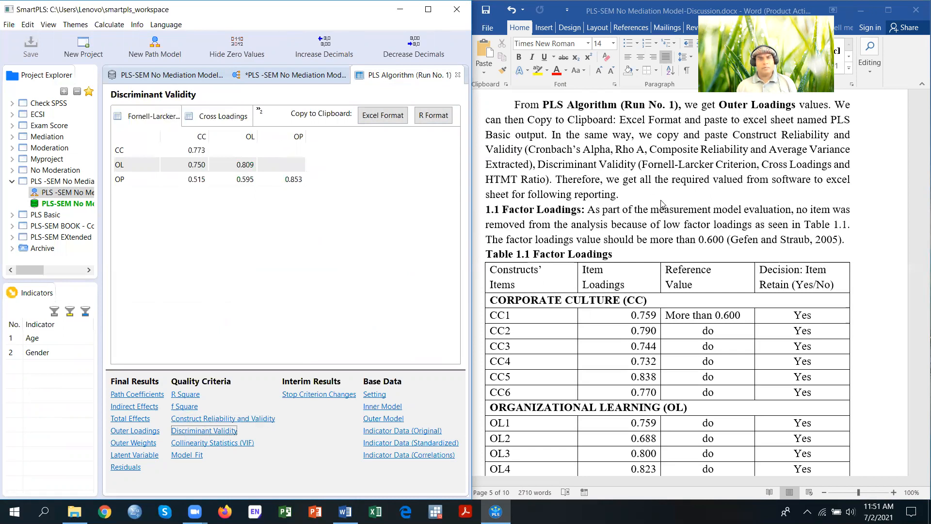
- Compare the Outer Loadings results with Table 1.1 Factor Loadings in the document
scroll(662, 205, down, 3)
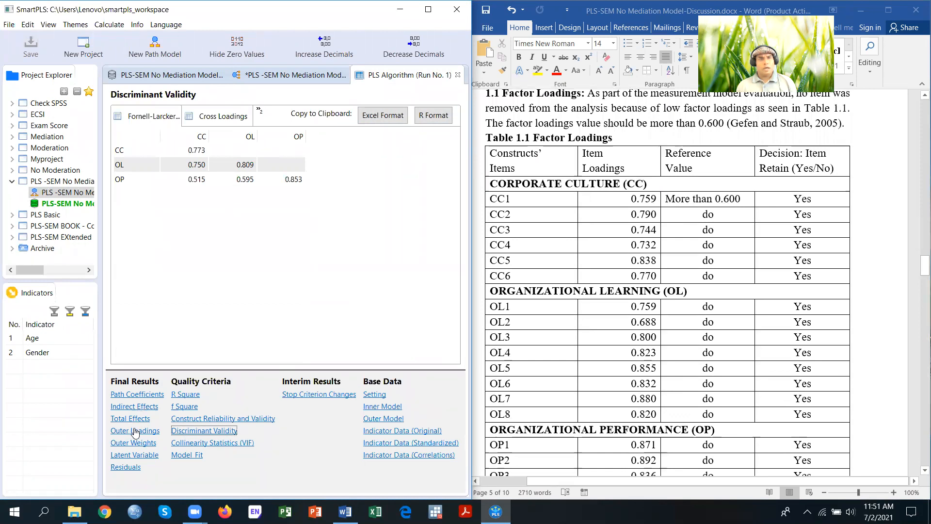
click(136, 431)
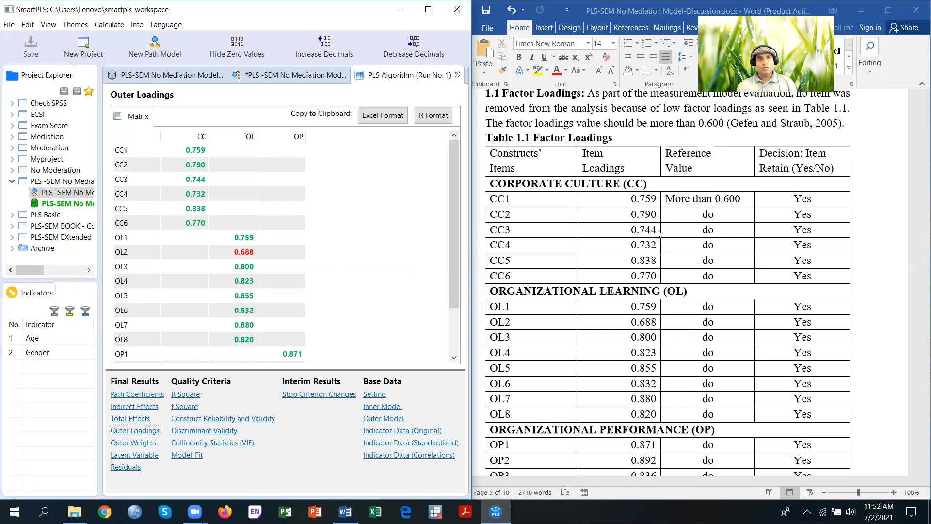
scroll(659, 234, down, 7)
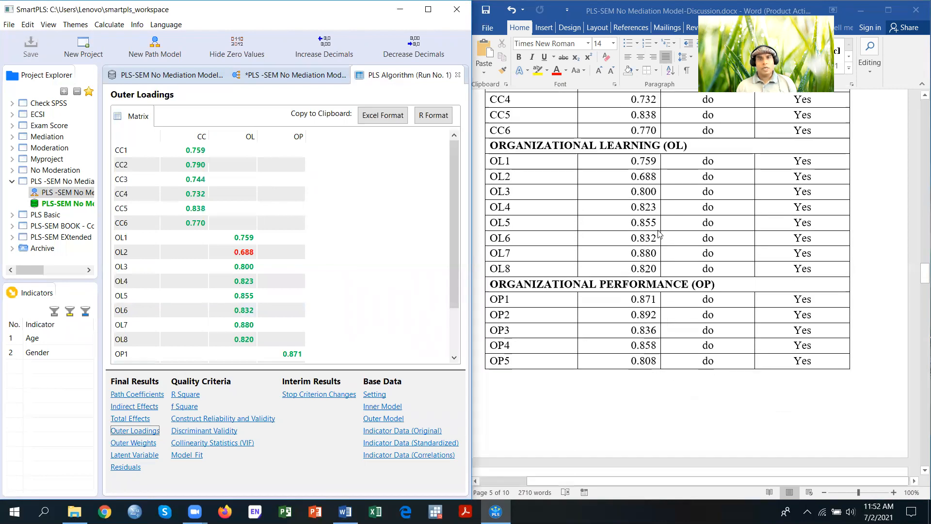
- Compare the Construct Reliability and Validity results with Tables 1.2 and 1.3.1, sorting them by Average Variance Extracted
scroll(658, 234, down, 7)
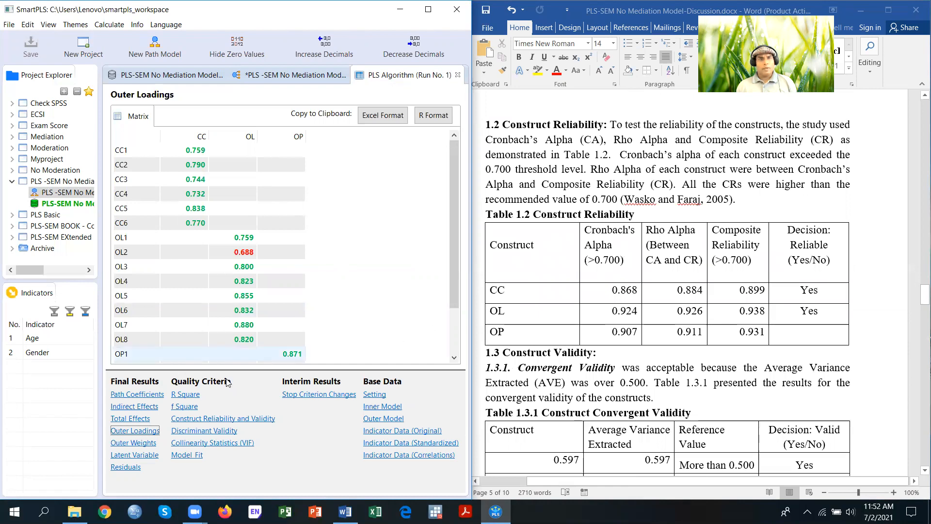
click(194, 420)
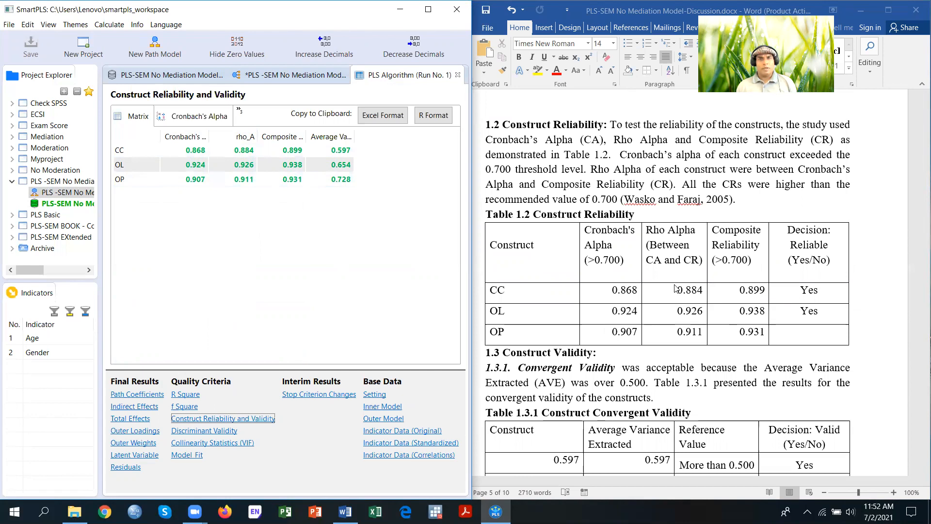
scroll(674, 288, down, 5)
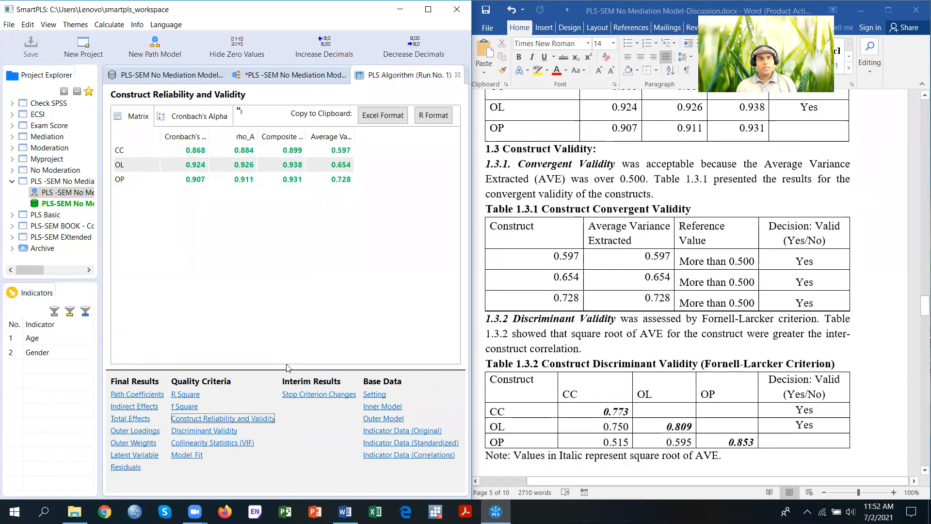
click(330, 139)
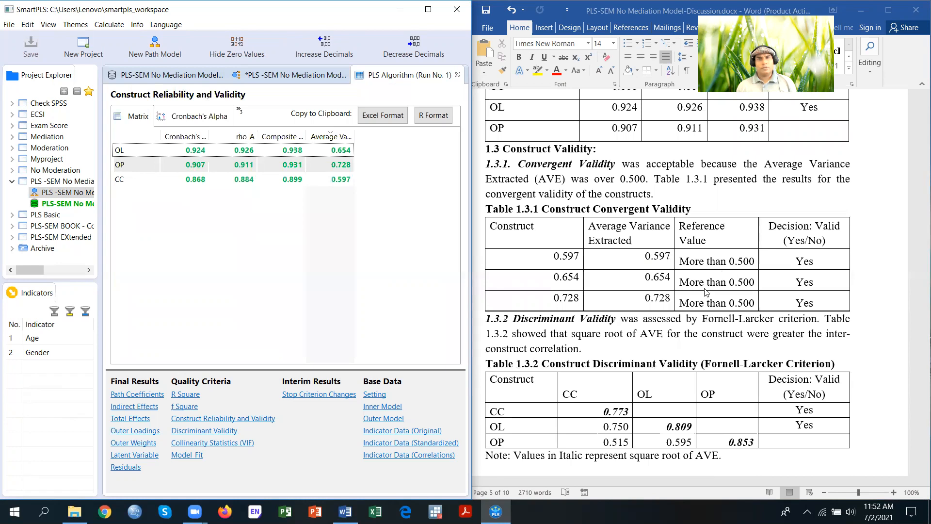
- Compare the Fornell-Larcker Criterion and Cross Loadings results with Tables 1.3.2 and 1.3.3 in the document
click(659, 379)
scroll(658, 378, down, 3)
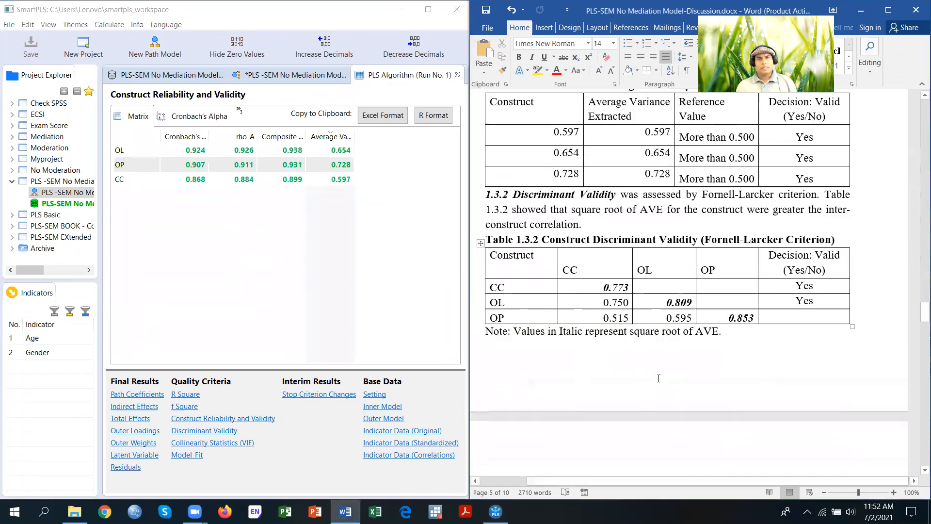
scroll(659, 379, down, 2)
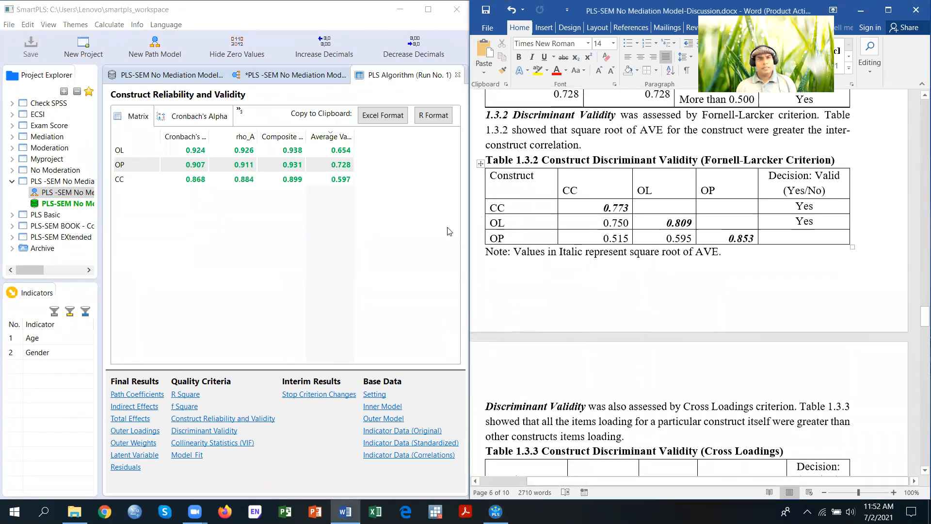
click(212, 431)
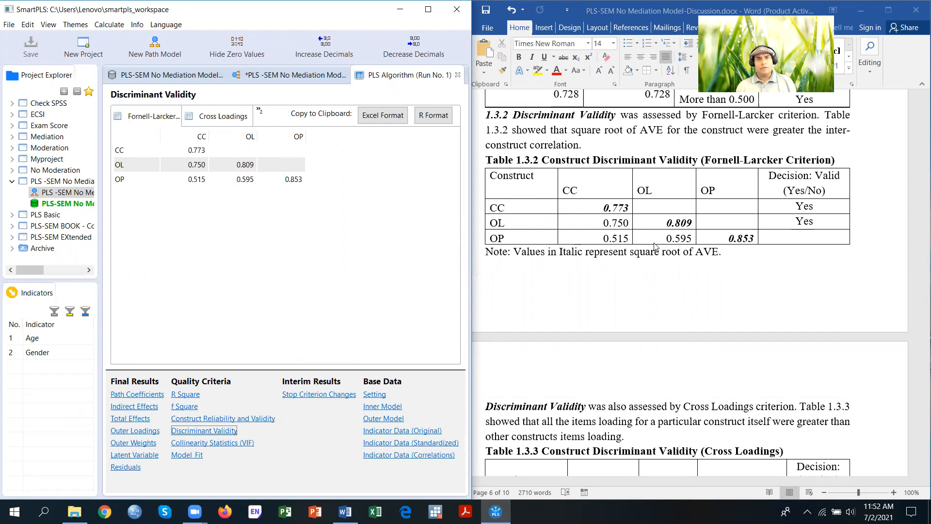
scroll(672, 217, down, 10)
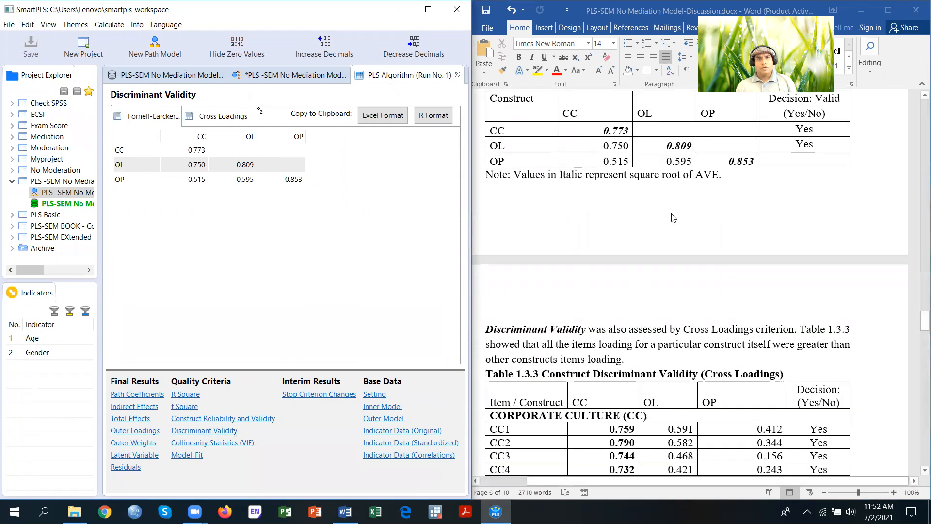
click(209, 120)
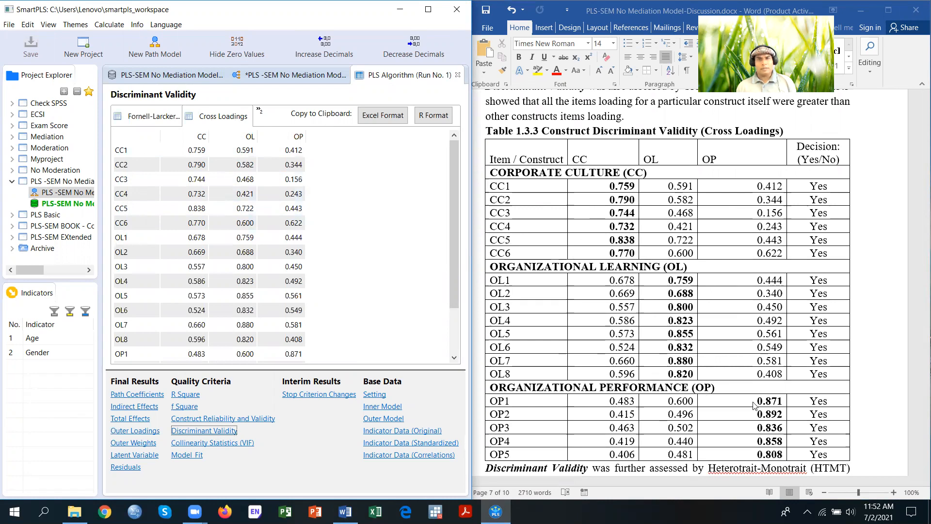
- Compare the Heterotrait-Monotrait Ratio (HTMT) results with Table 1.3.4 in the document
scroll(706, 320, down, 3)
scroll(705, 320, down, 6)
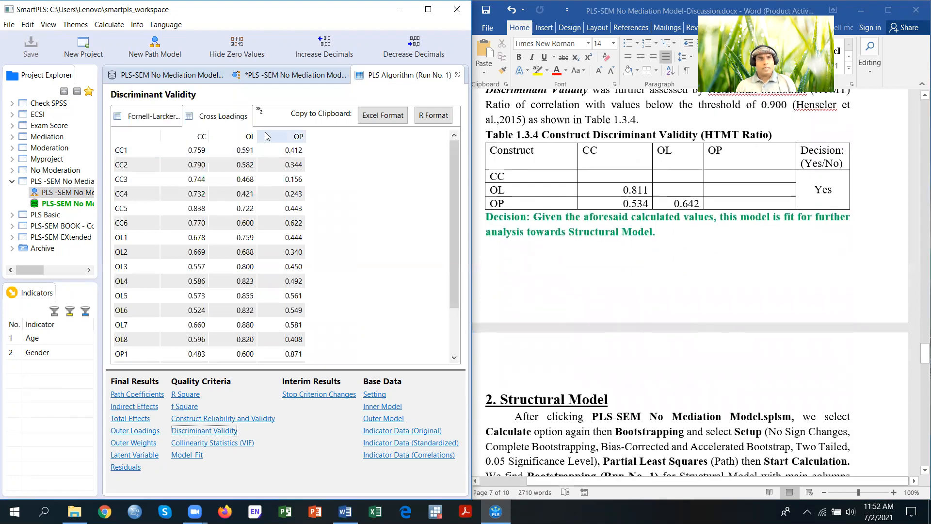
click(259, 113)
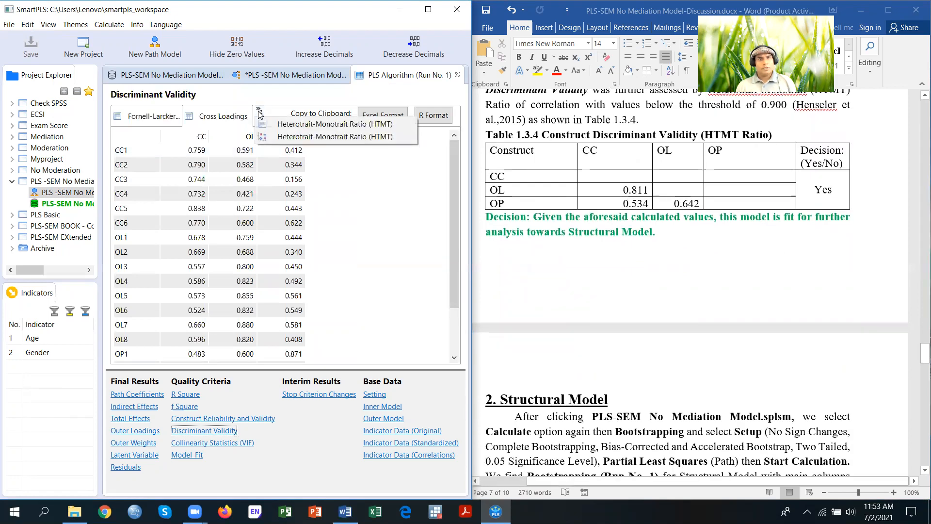
click(285, 126)
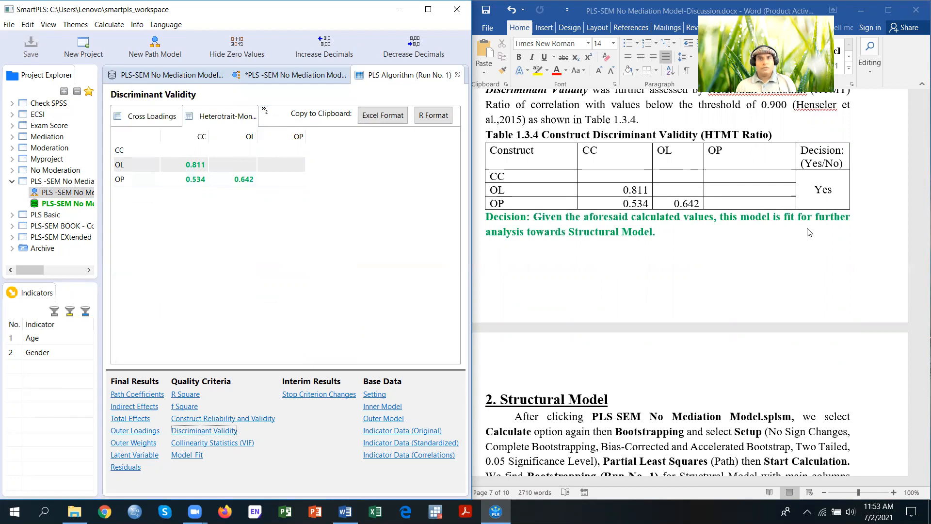
- Start Bootstrapping on the model as the Structural Model section describes, with Complete Bootstrapping and the Path weighting scheme
click(676, 237)
scroll(676, 235, down, 6)
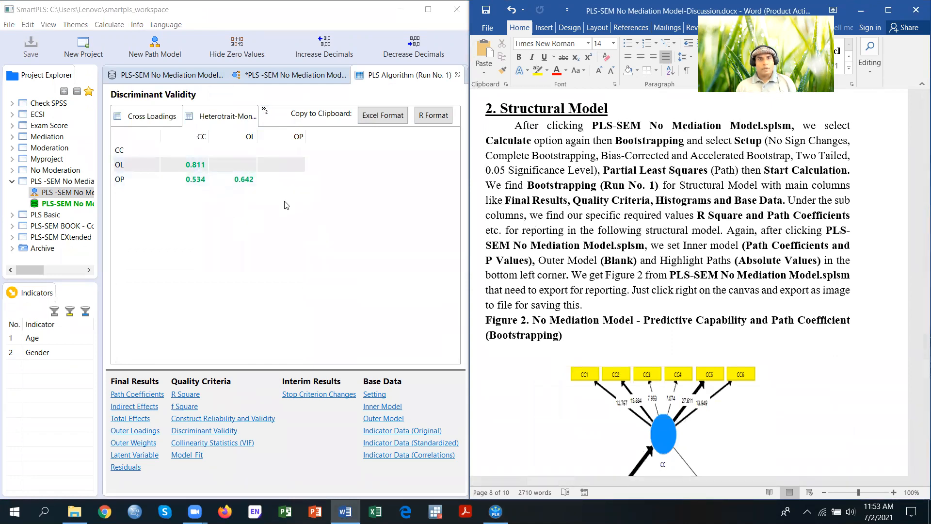
click(252, 78)
click(252, 77)
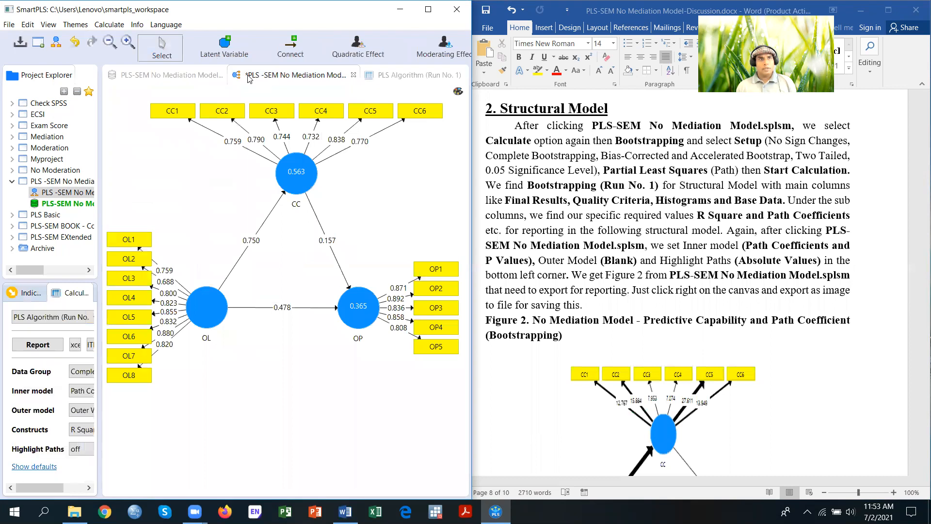
click(109, 24)
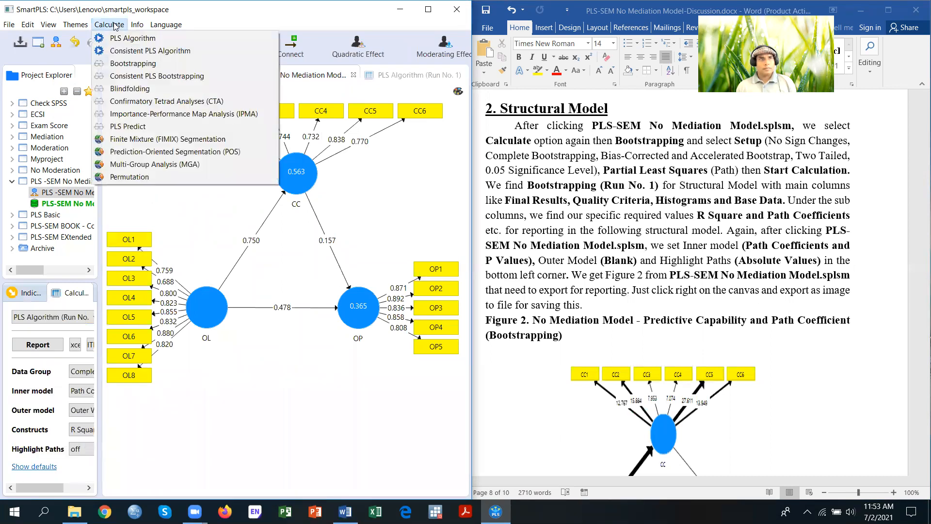
click(147, 64)
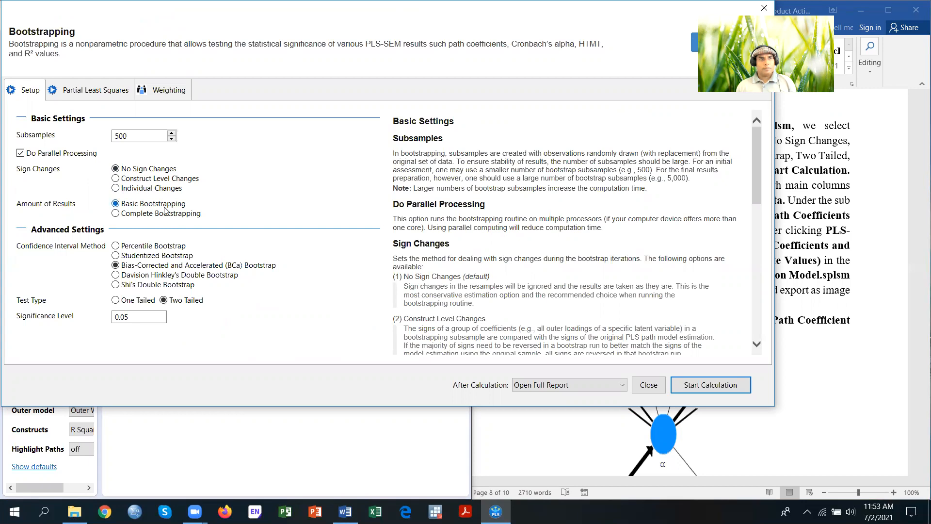
click(116, 215)
click(111, 91)
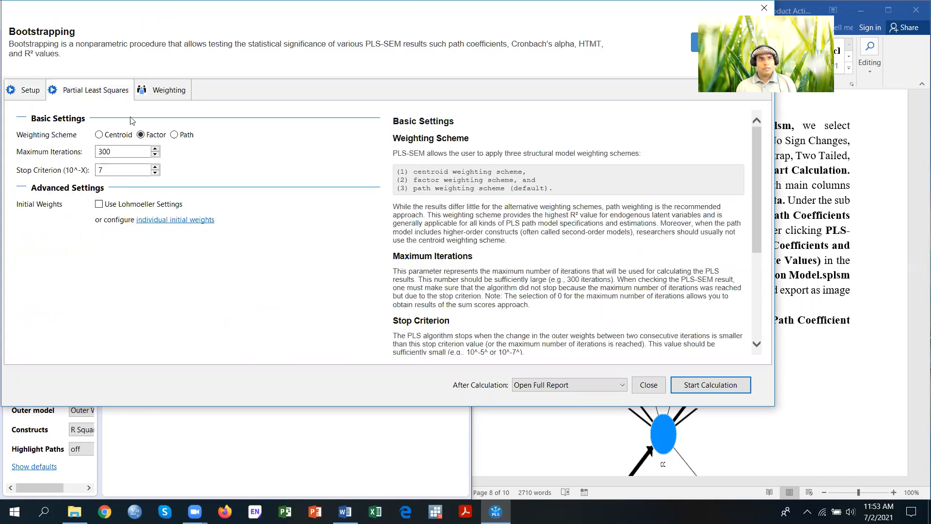
click(174, 135)
click(710, 386)
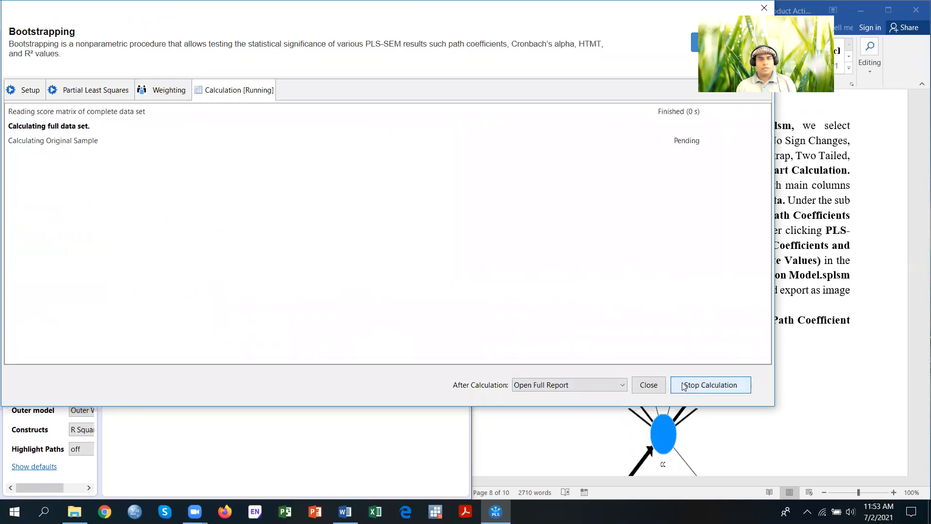